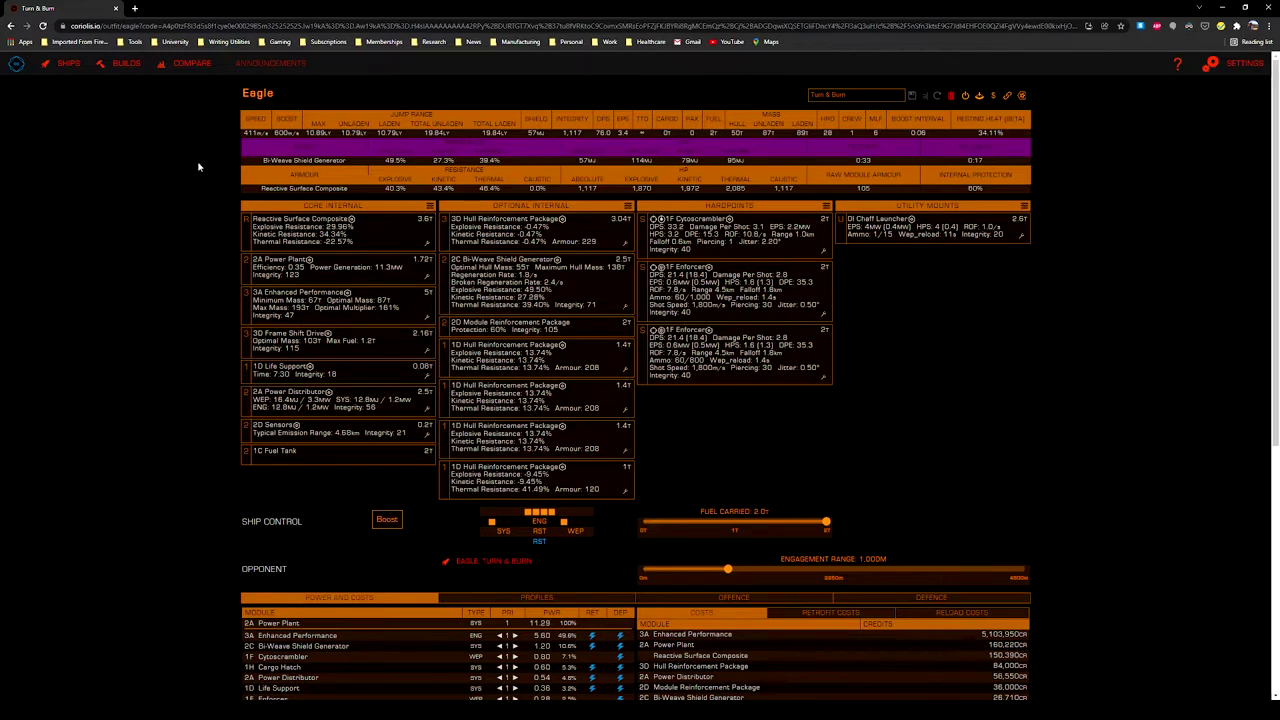
# Review the engineering modifications on the Reactive Surface Composite armour and the 2A Power Plant
pyautogui.click(425, 248)
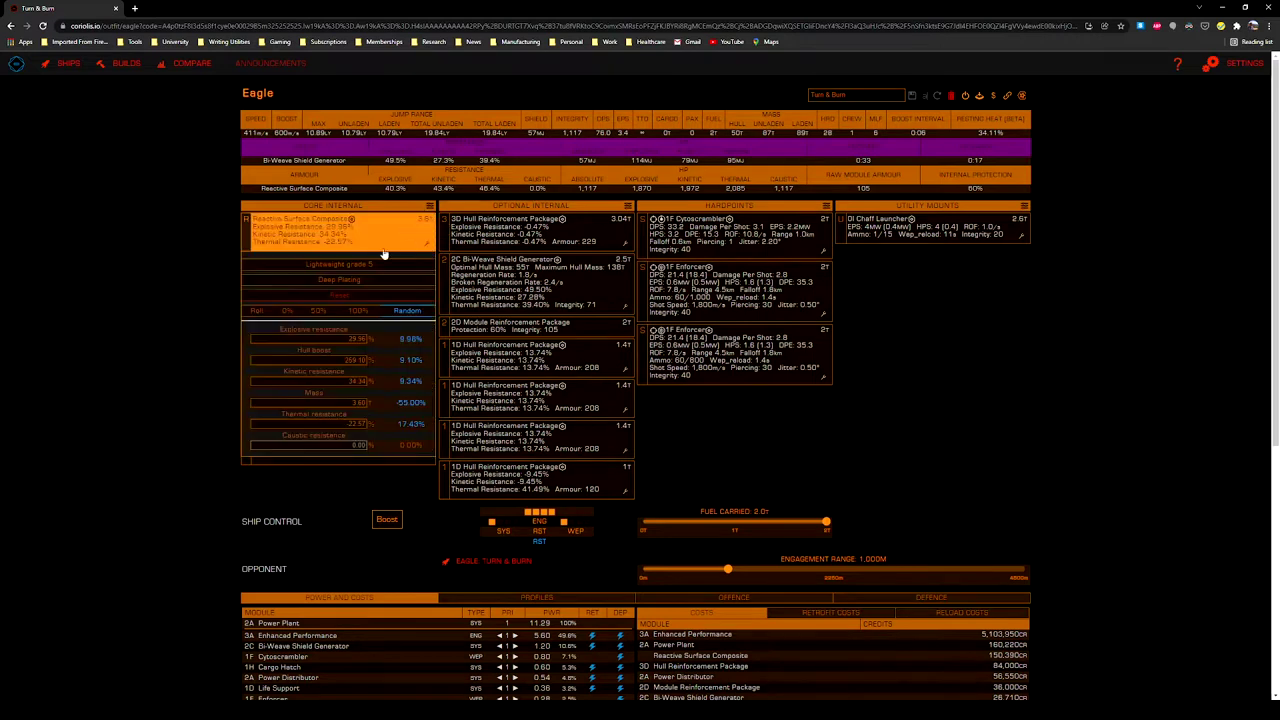
pyautogui.click(351, 262)
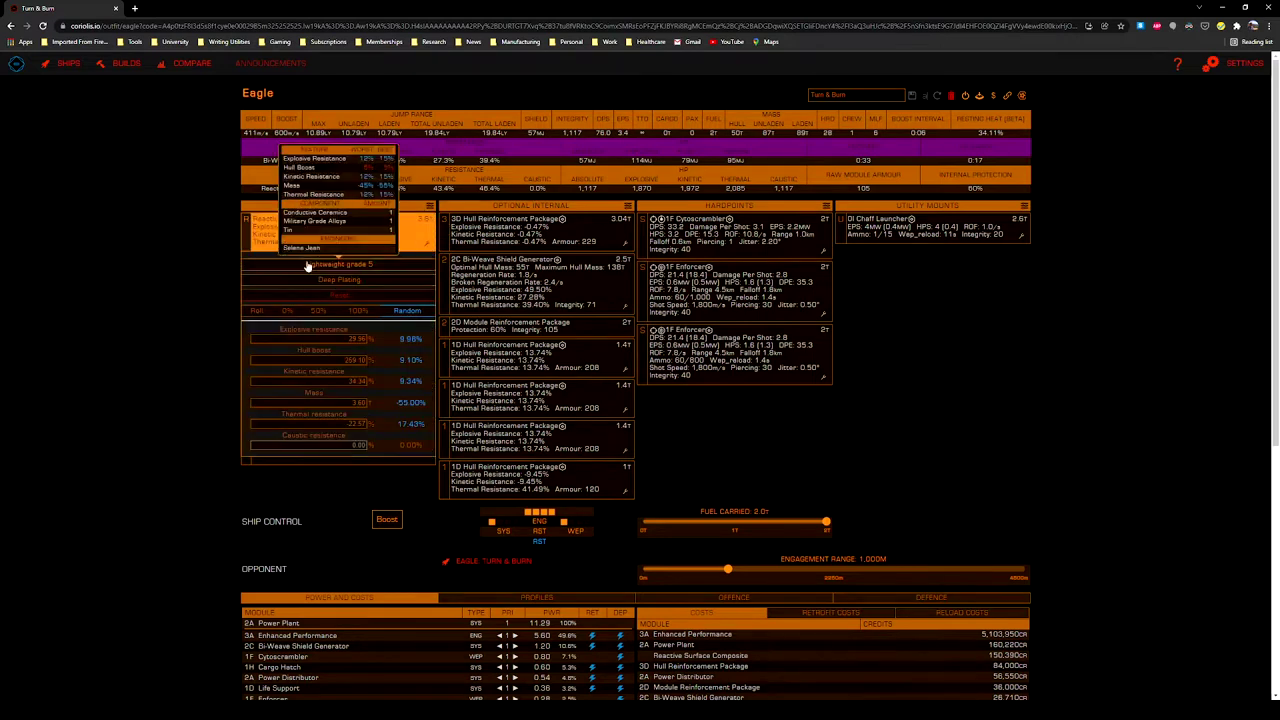
pyautogui.click(182, 178)
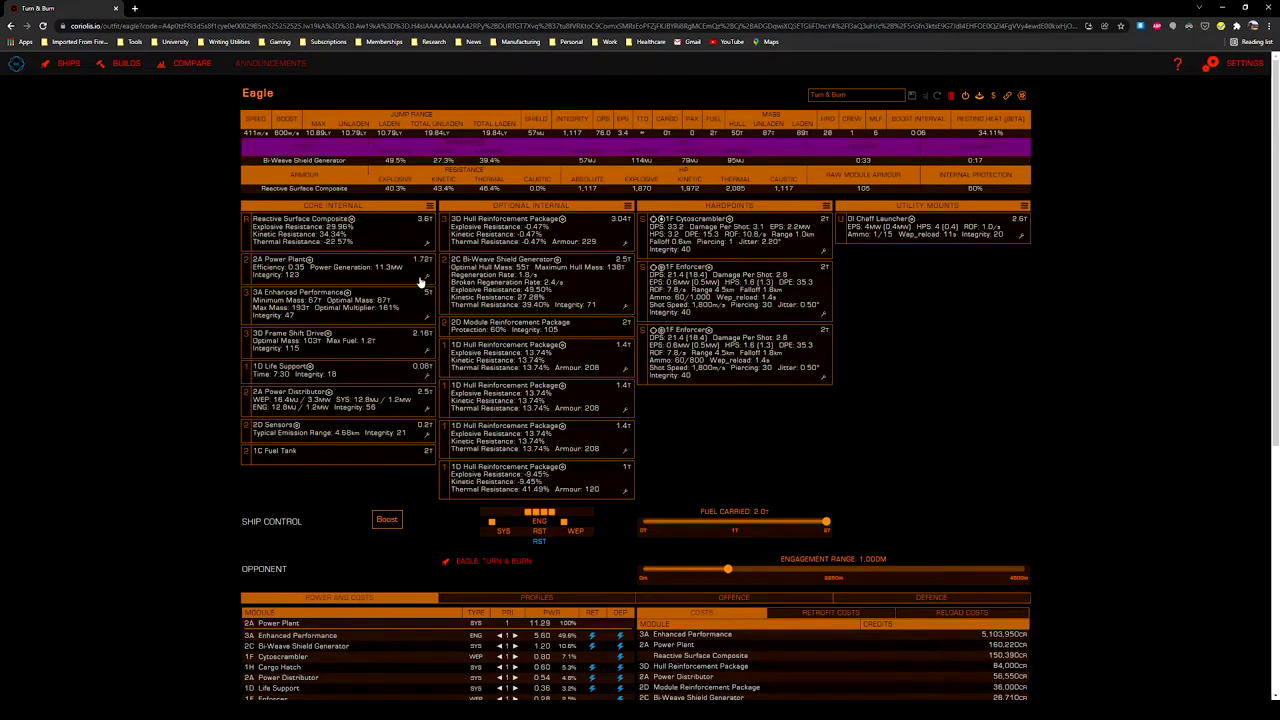
pyautogui.click(426, 282)
pyautogui.click(378, 298)
pyautogui.click(358, 308)
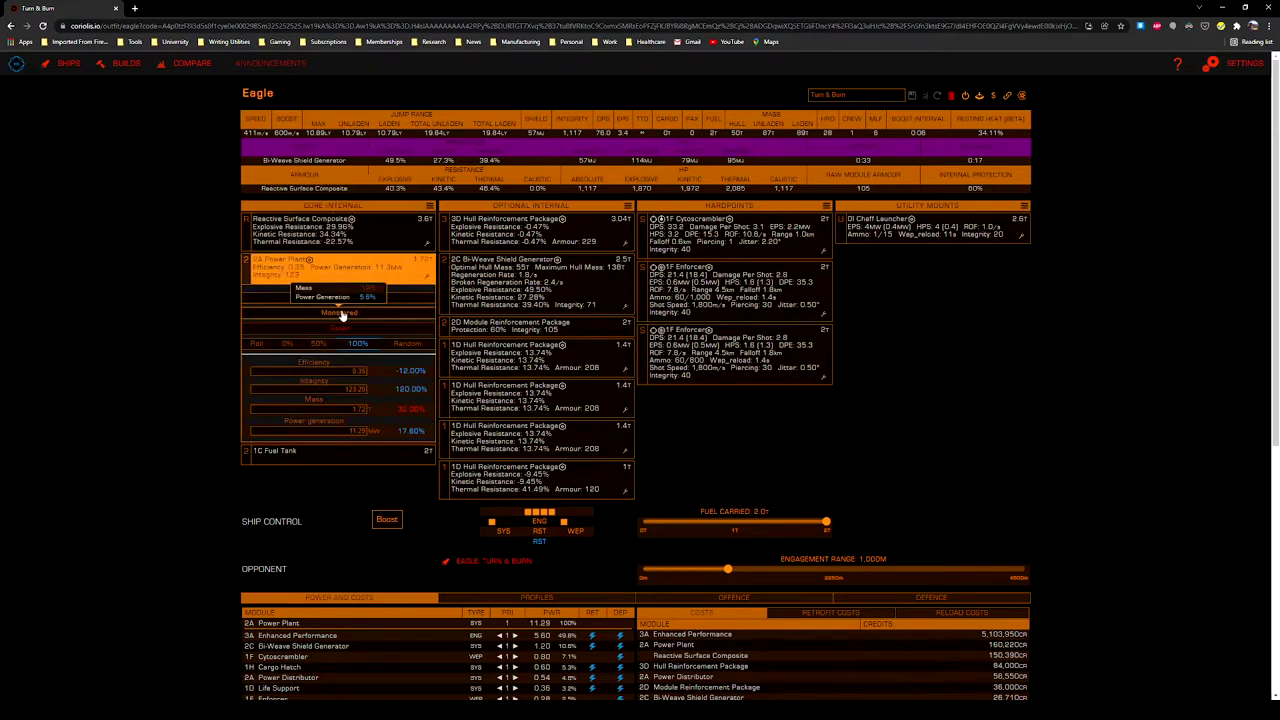
pyautogui.click(137, 281)
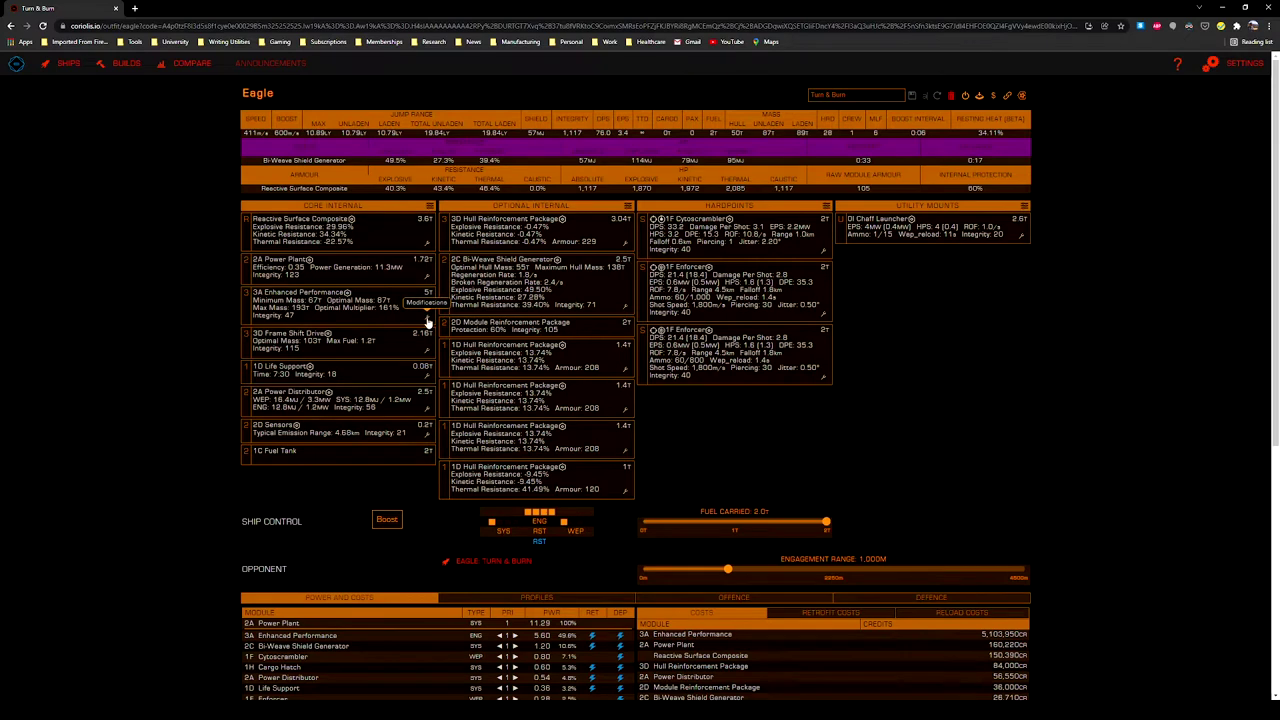
# Review the blueprints and experimental effects on the 3A Enhanced Performance thrusters and the 3D Frame Shift Drive
pyautogui.click(427, 322)
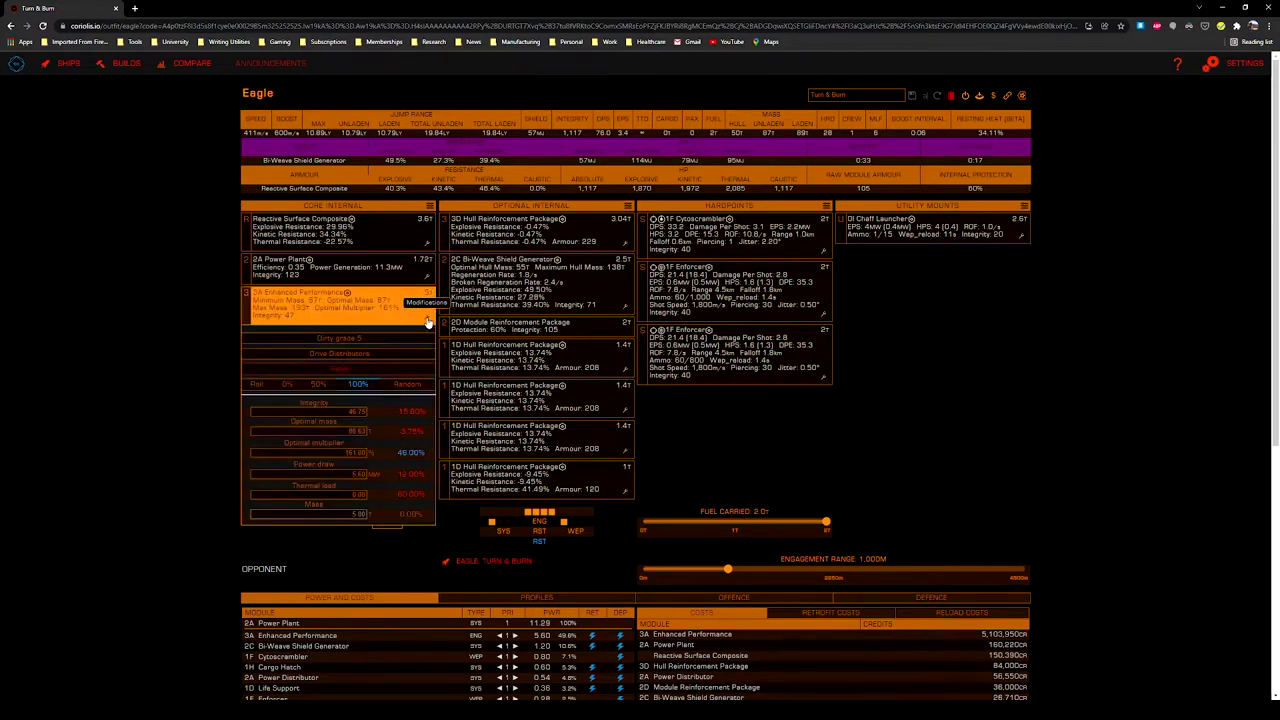
pyautogui.click(336, 353)
pyautogui.click(330, 357)
pyautogui.click(270, 300)
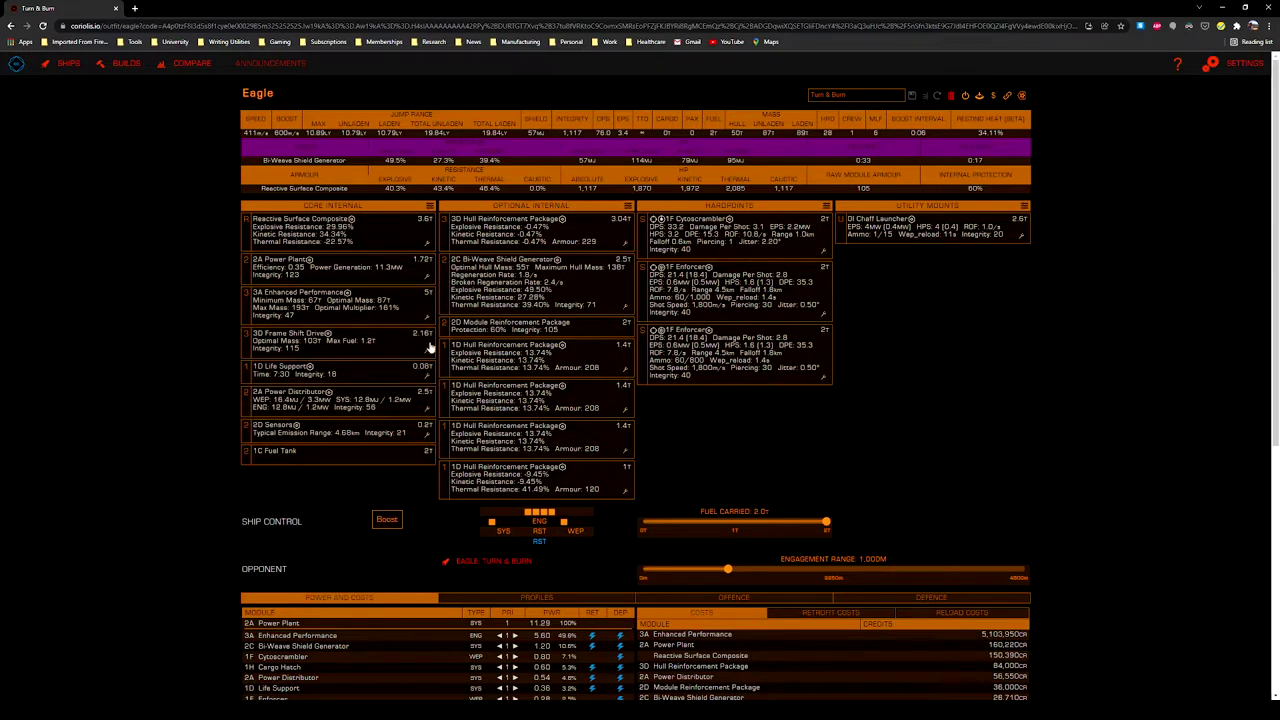
pyautogui.click(427, 351)
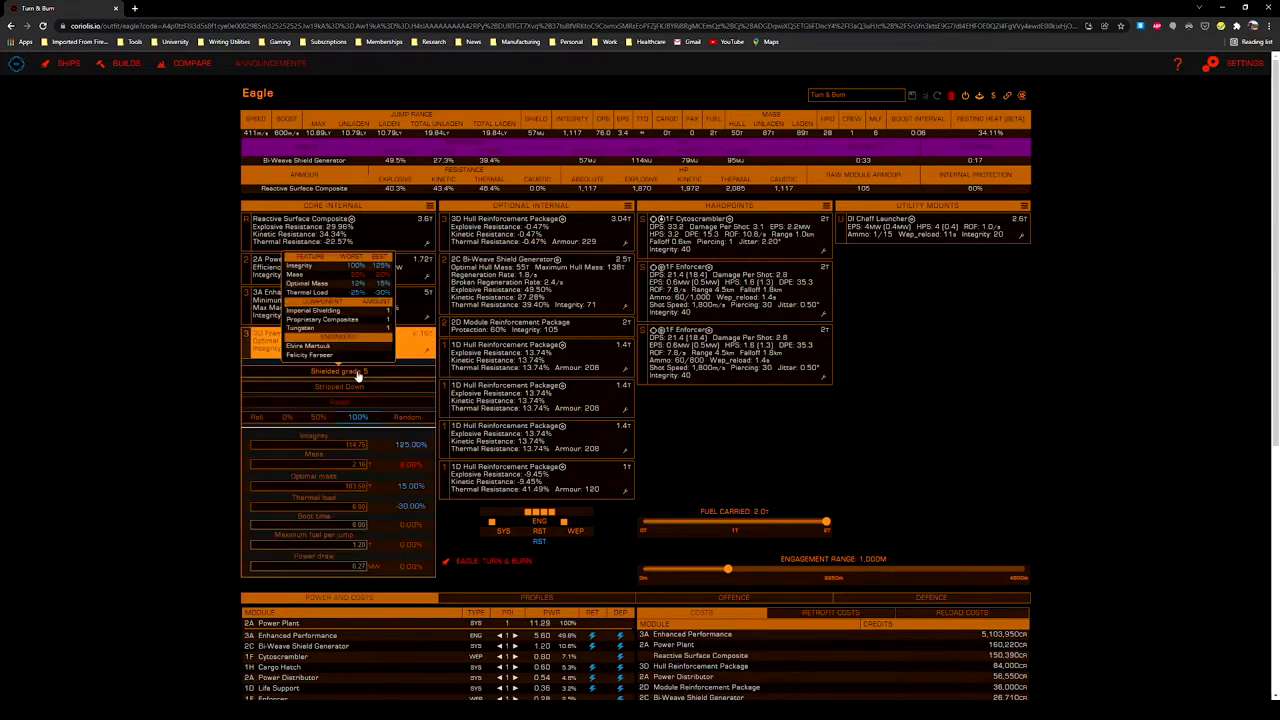
pyautogui.click(178, 364)
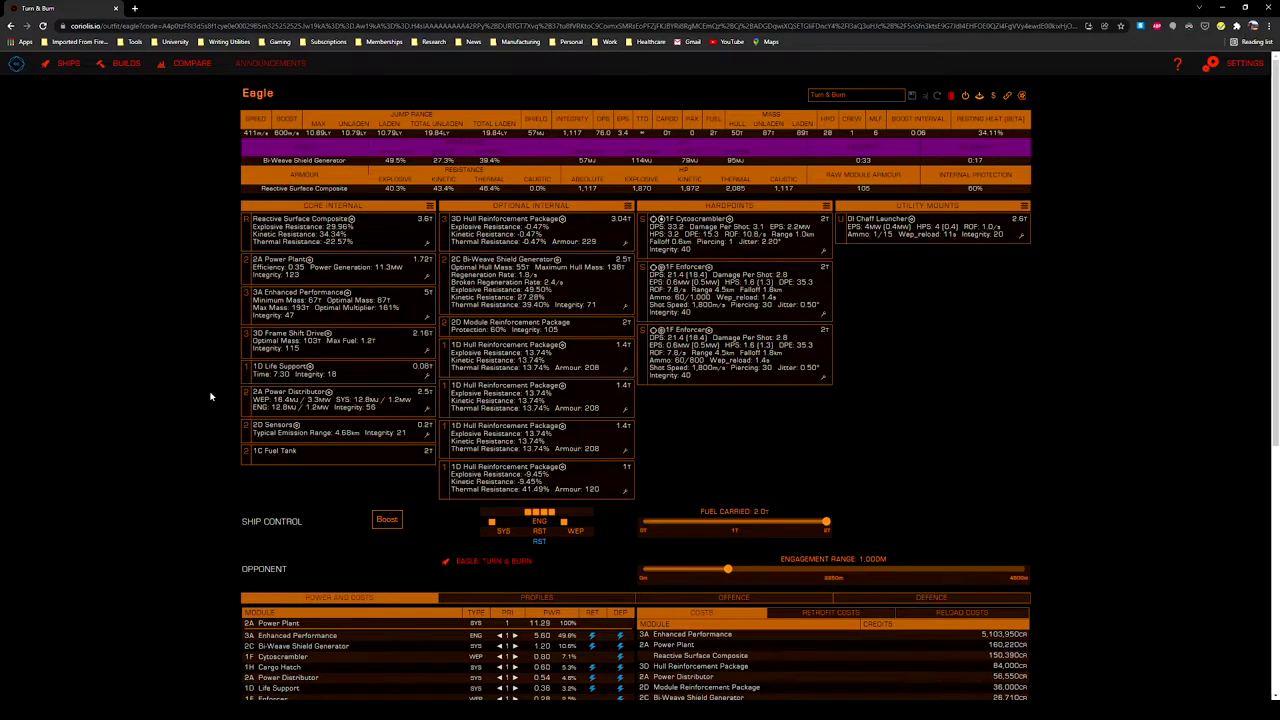
# Examine the modifications applied to the 1D Life Support and the 2A Power Distributor
pyautogui.click(429, 379)
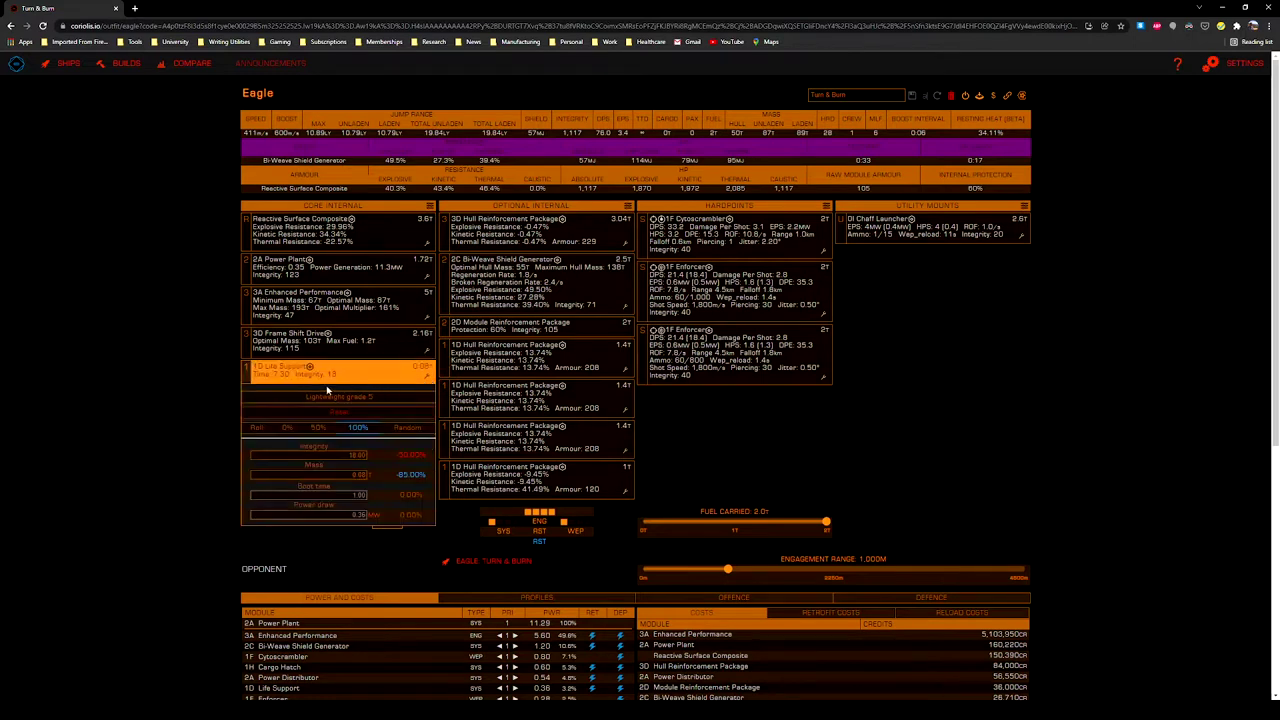
pyautogui.moveTo(339, 400)
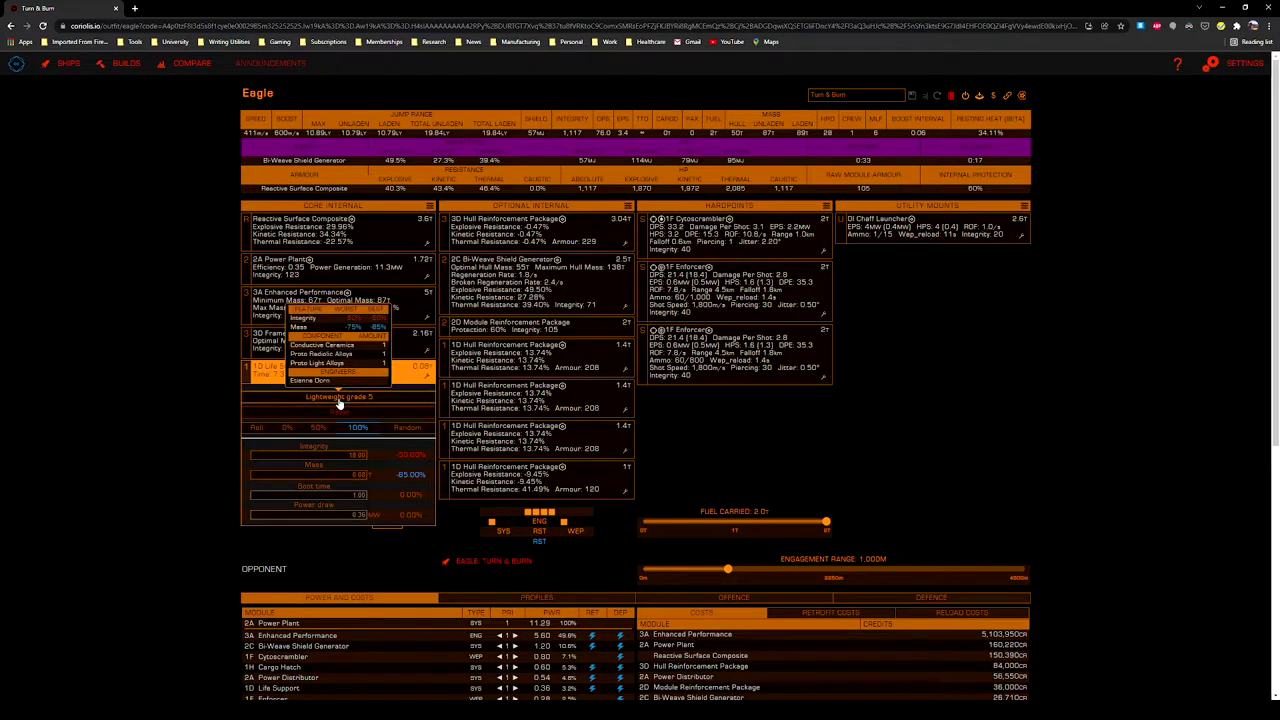
pyautogui.click(195, 383)
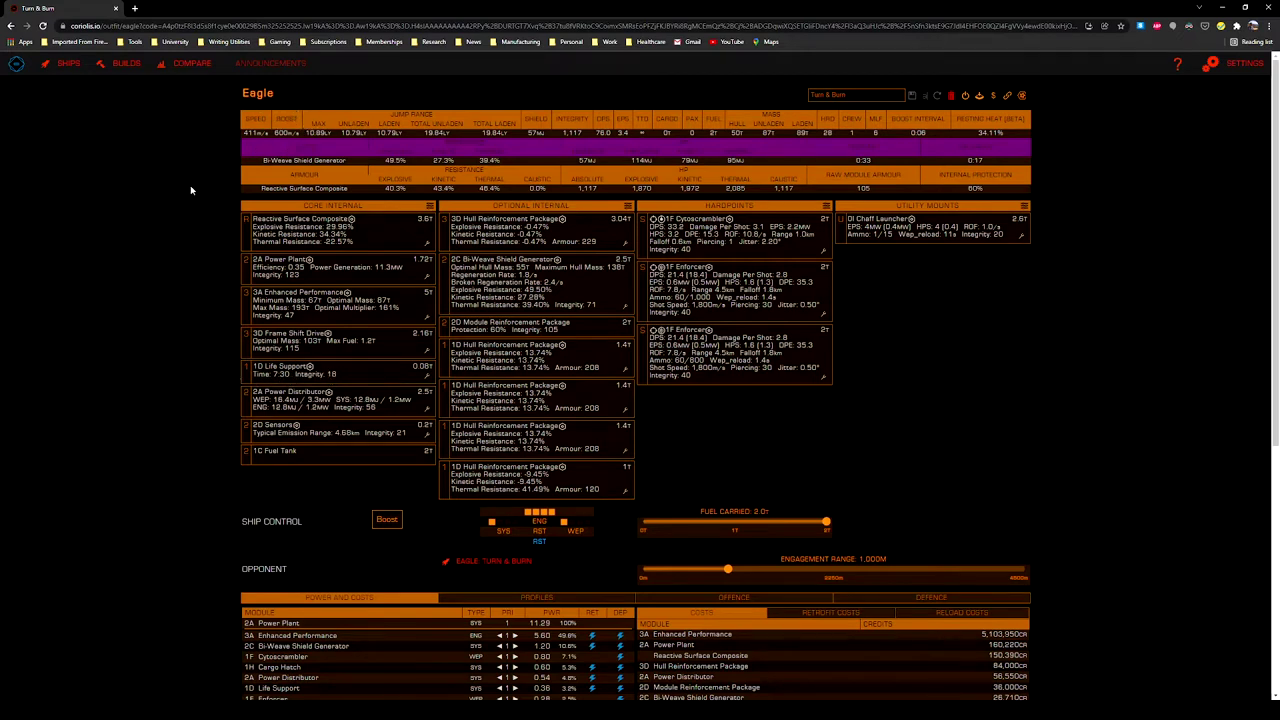
pyautogui.click(428, 410)
pyautogui.click(386, 435)
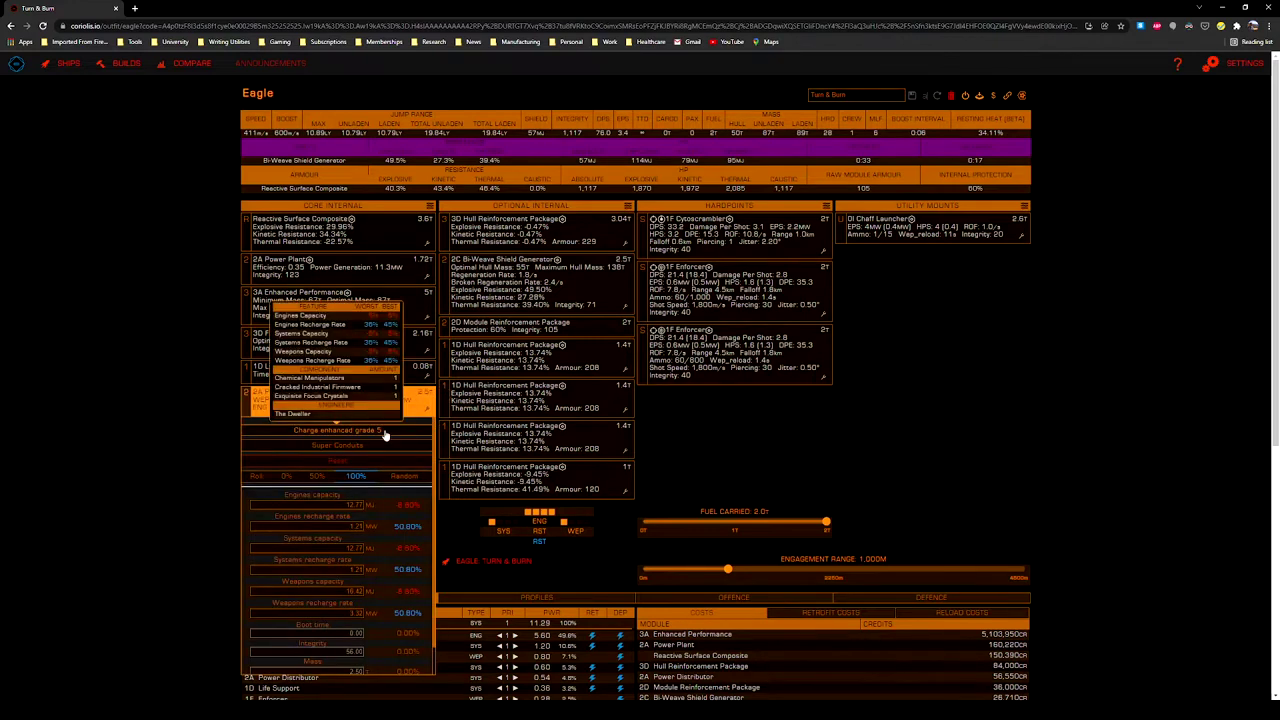
pyautogui.click(366, 446)
pyautogui.click(182, 432)
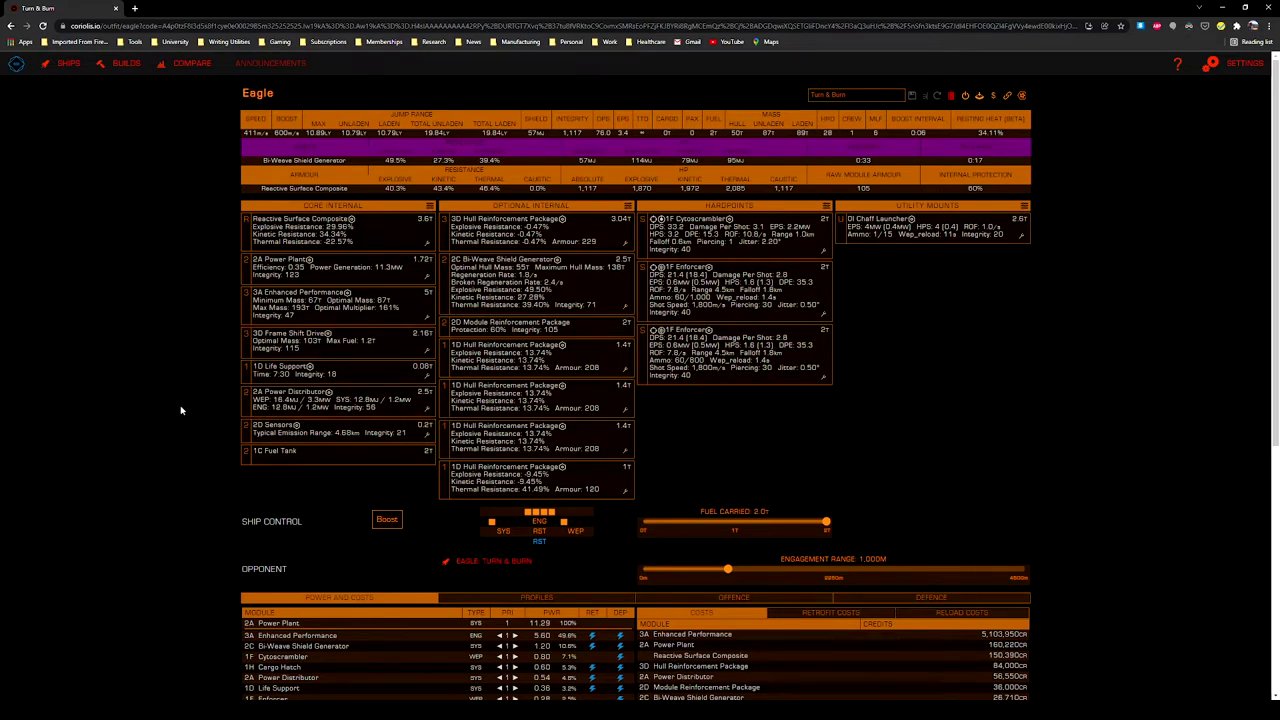
# Check the blueprint on the 2D Sensors and the size options available for the fuel tank
pyautogui.click(427, 440)
pyautogui.click(343, 455)
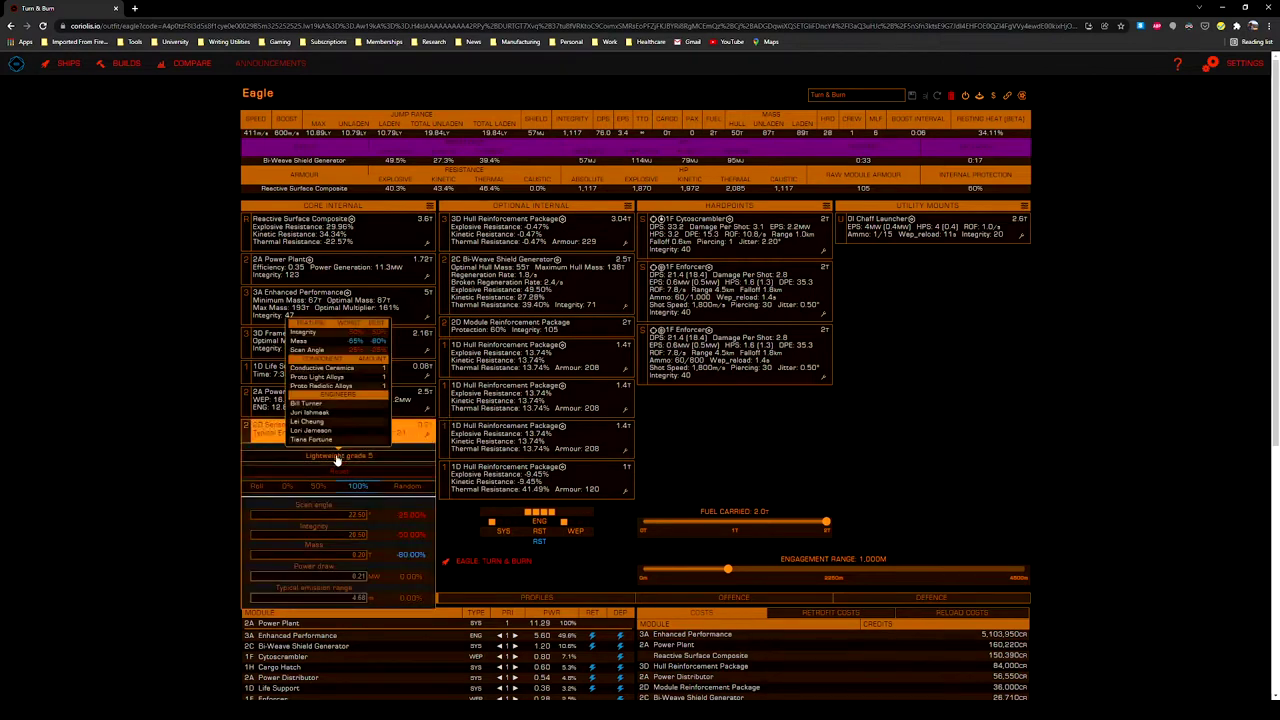
pyautogui.click(337, 455)
pyautogui.click(158, 430)
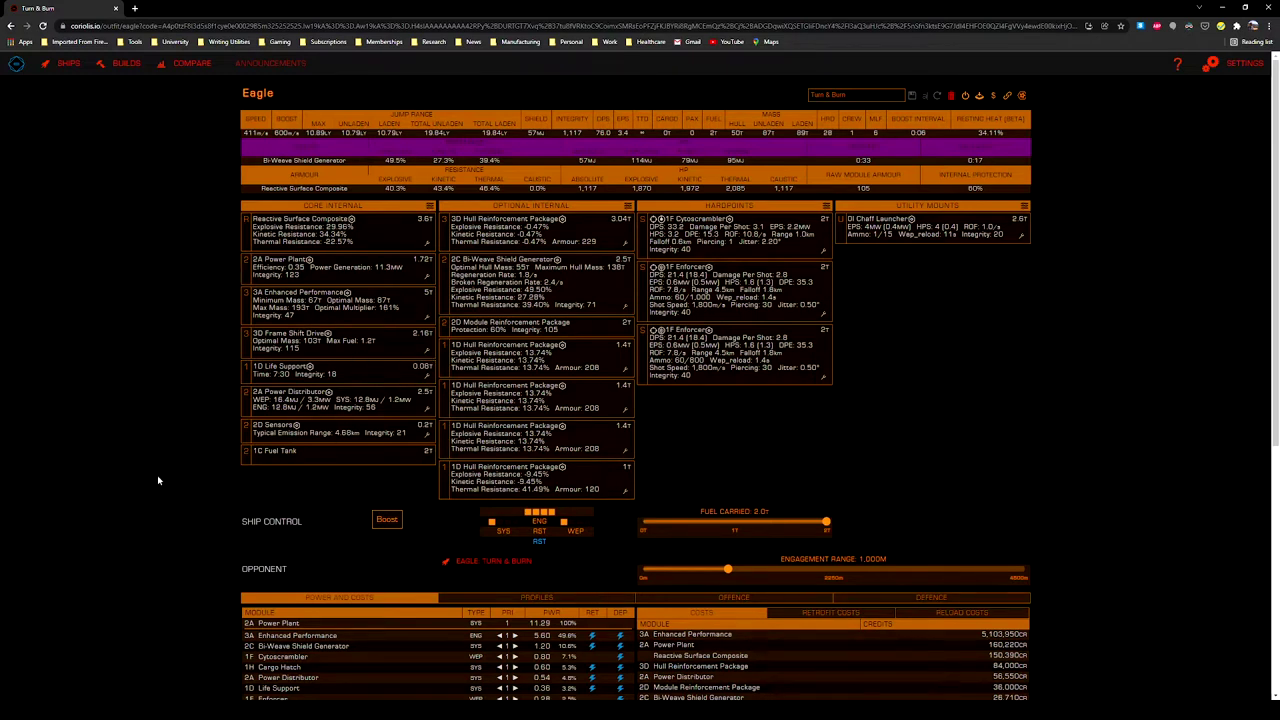
pyautogui.click(300, 456)
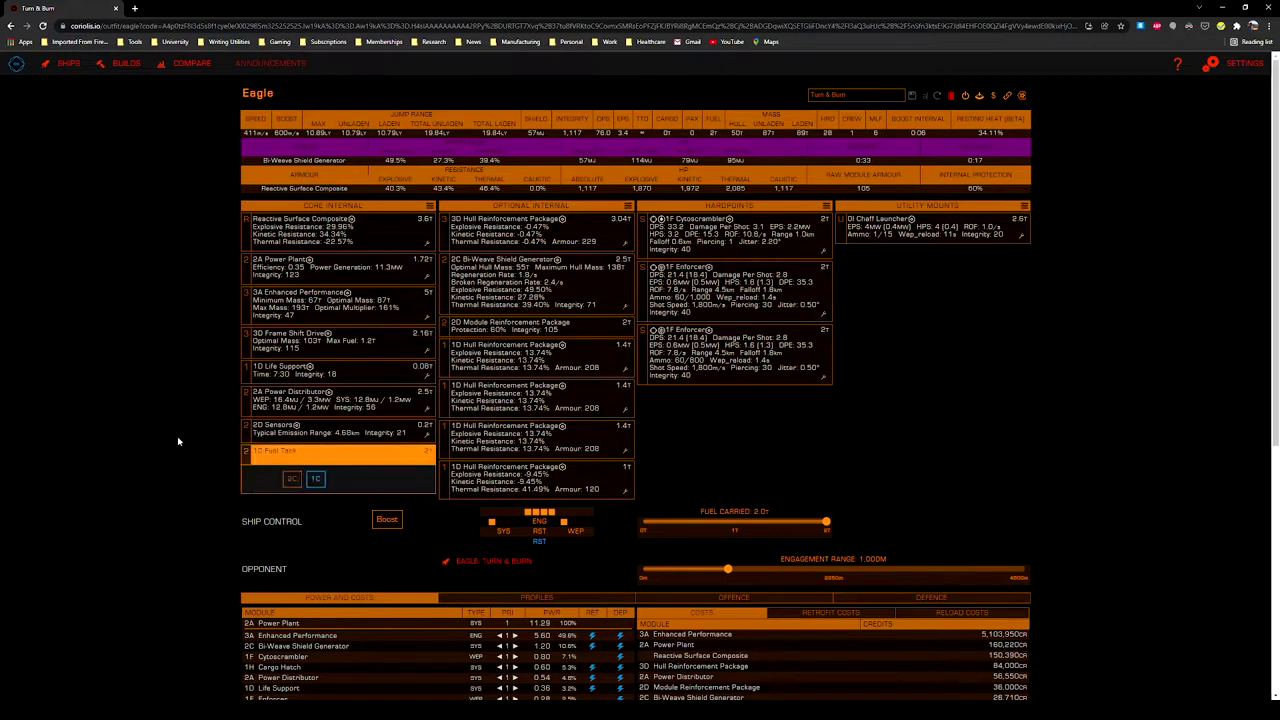
pyautogui.click(143, 435)
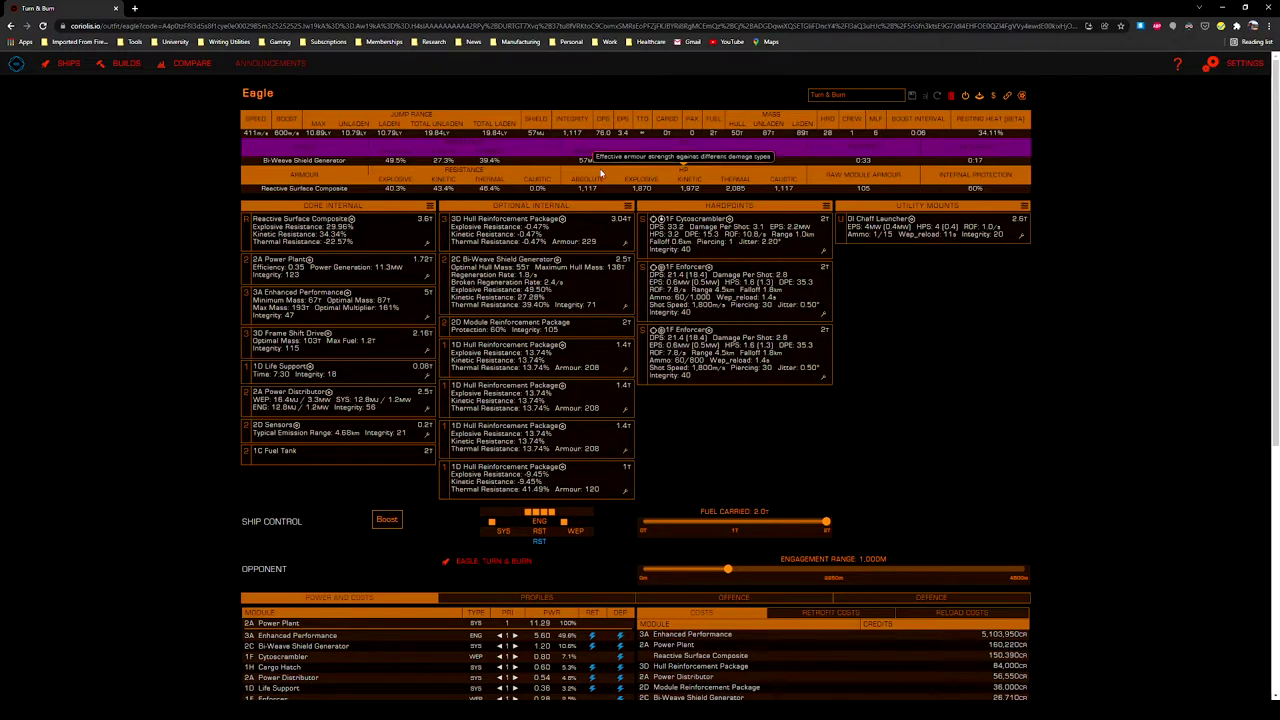
# Review the modifications on the 3D Hull Reinforcement Package and the 2C Bi-Weave Shield Generator
pyautogui.click(623, 253)
pyautogui.moveTo(567, 275)
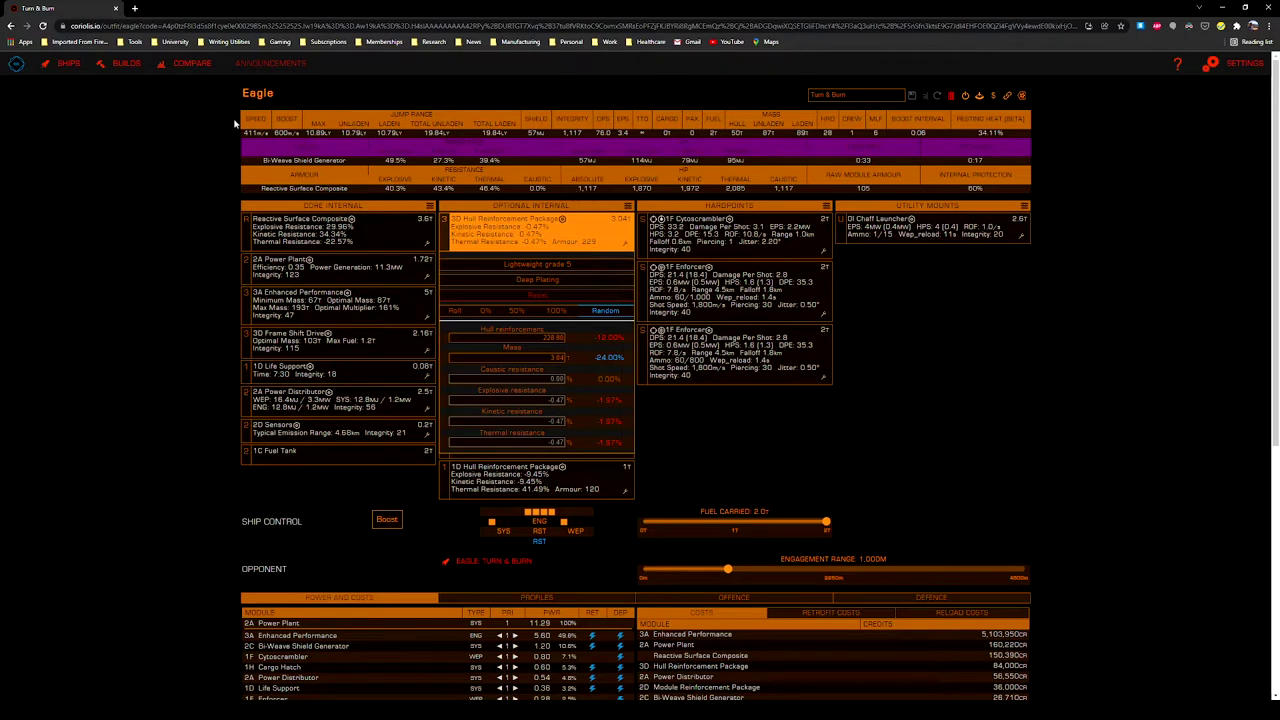
pyautogui.click(113, 281)
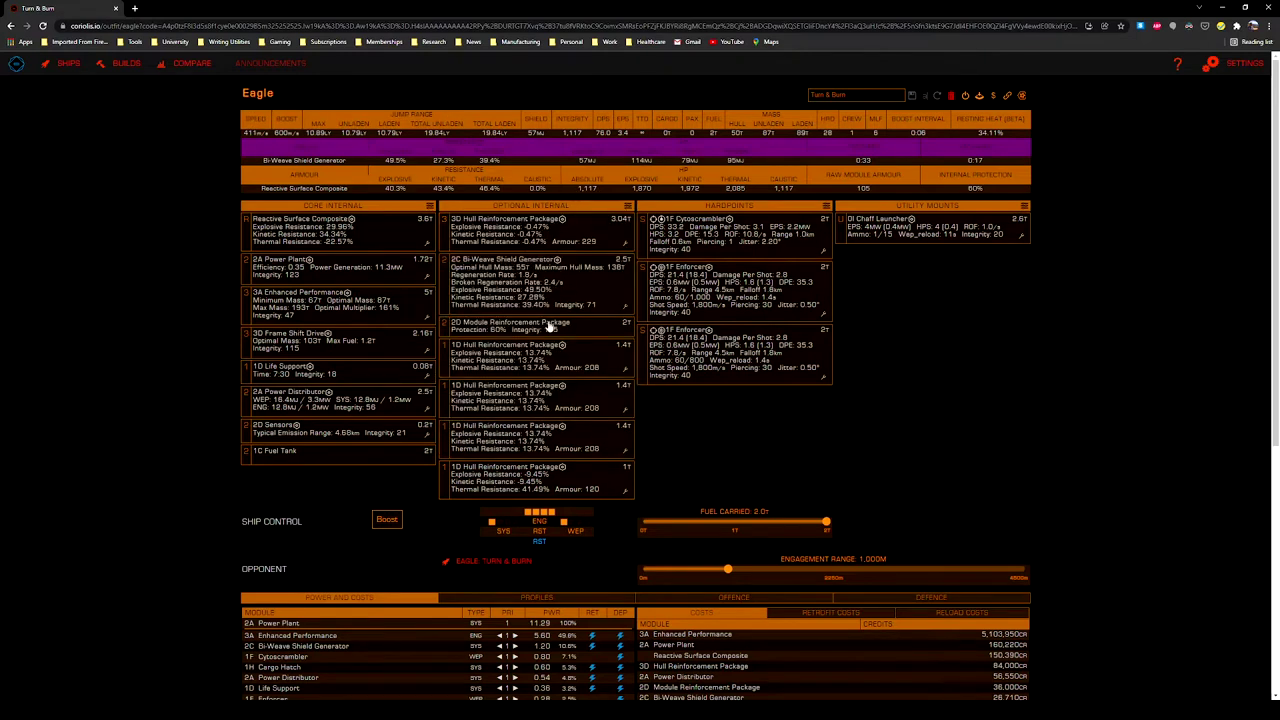
pyautogui.click(627, 312)
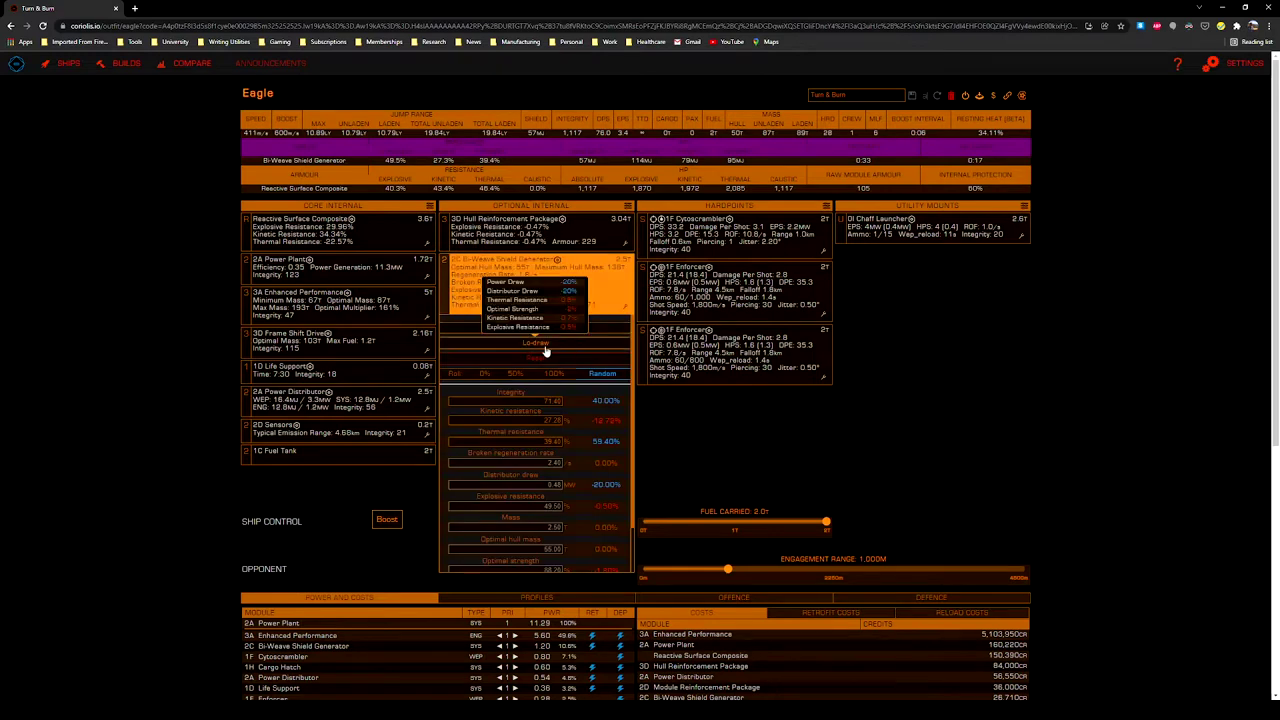
pyautogui.click(680, 410)
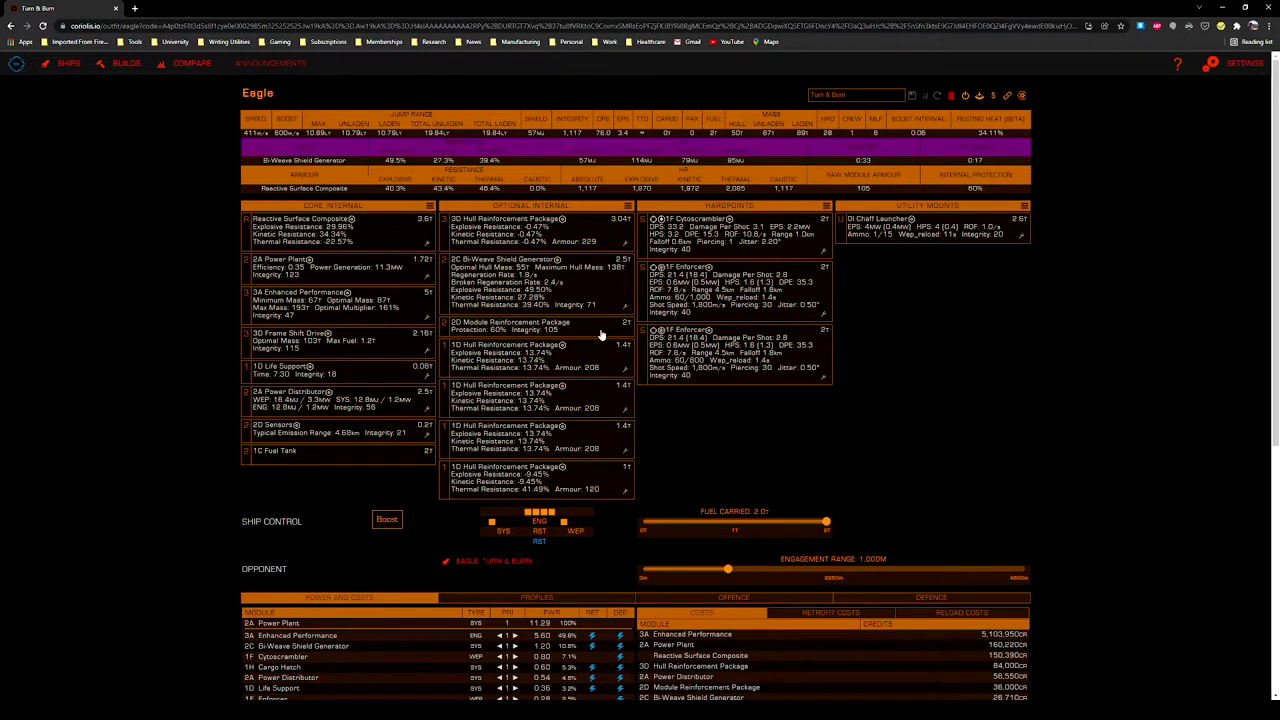
# Look over the module choices for the Module Reinforcement Package slot and the modifications on the first 1D Hull Reinforcement Package
pyautogui.click(508, 333)
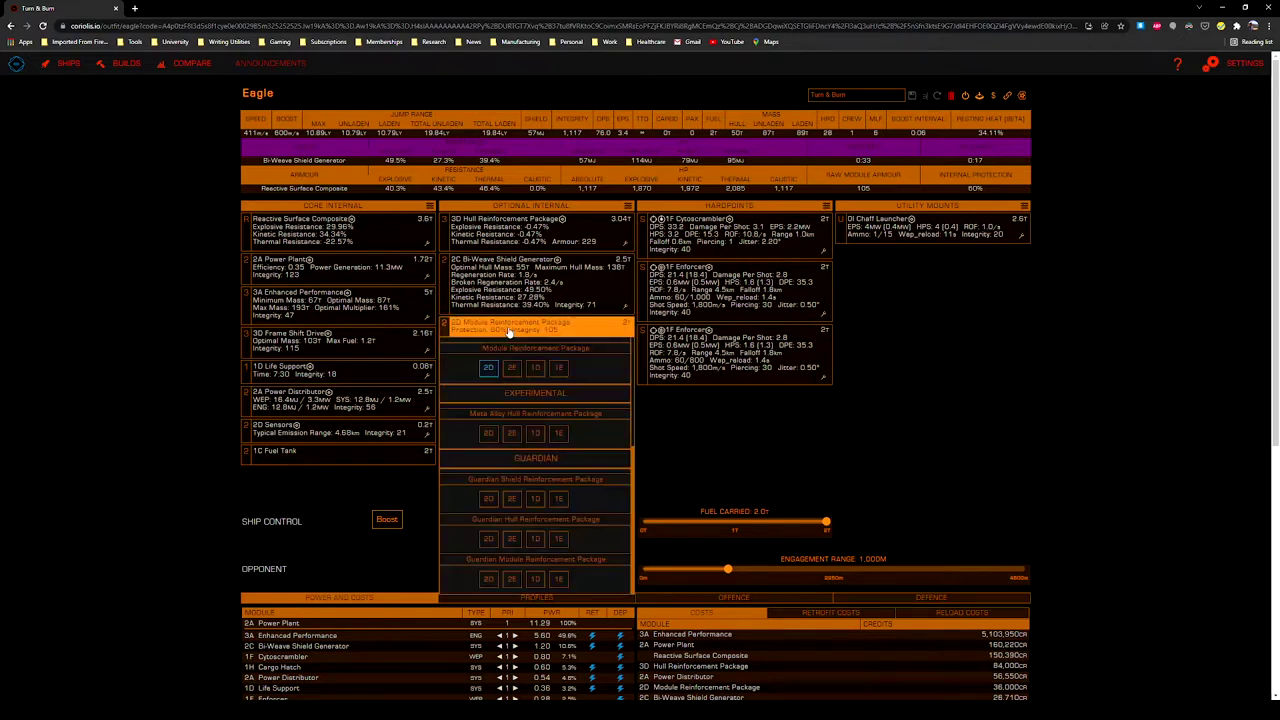
pyautogui.click(152, 316)
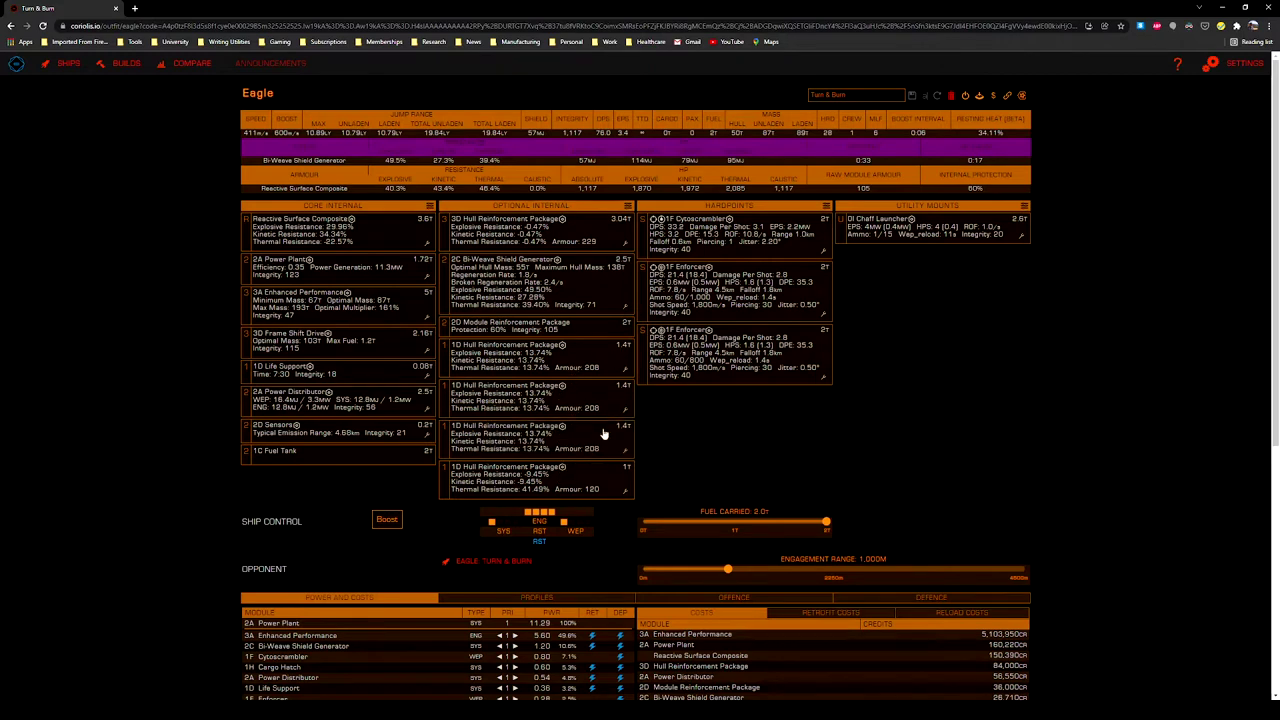
pyautogui.click(625, 369)
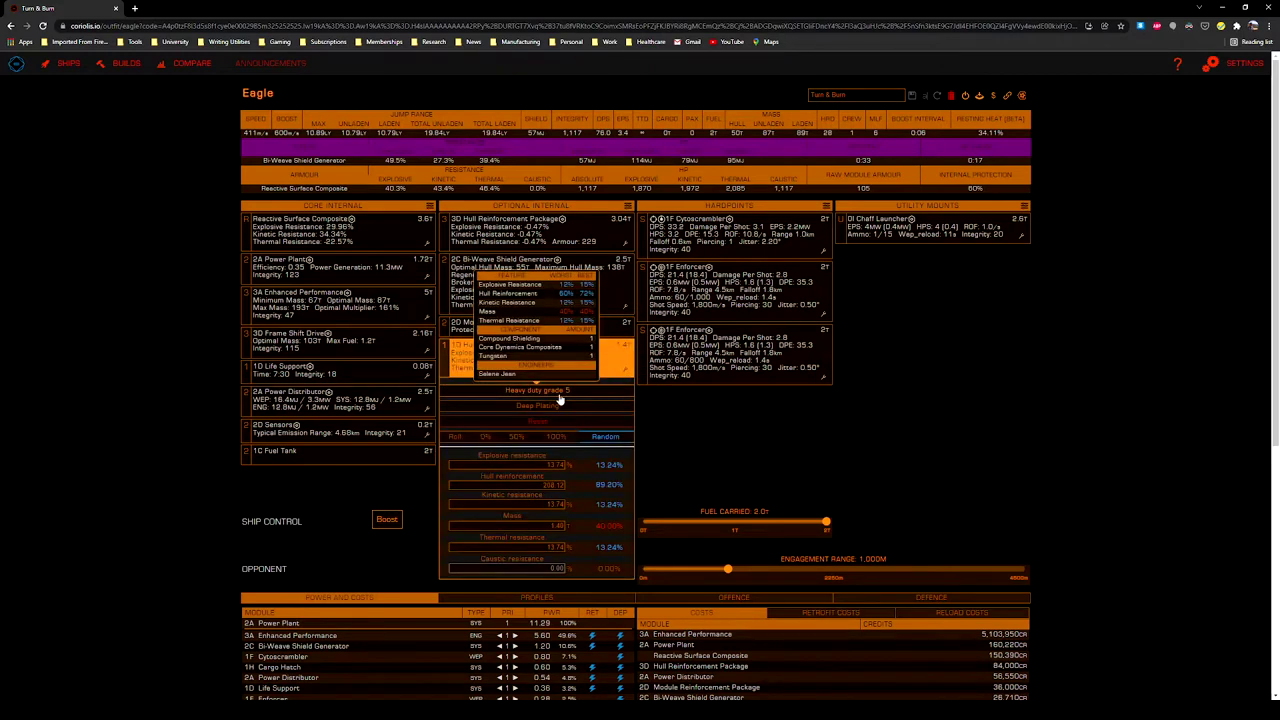
pyautogui.moveTo(547, 408)
pyautogui.click(676, 448)
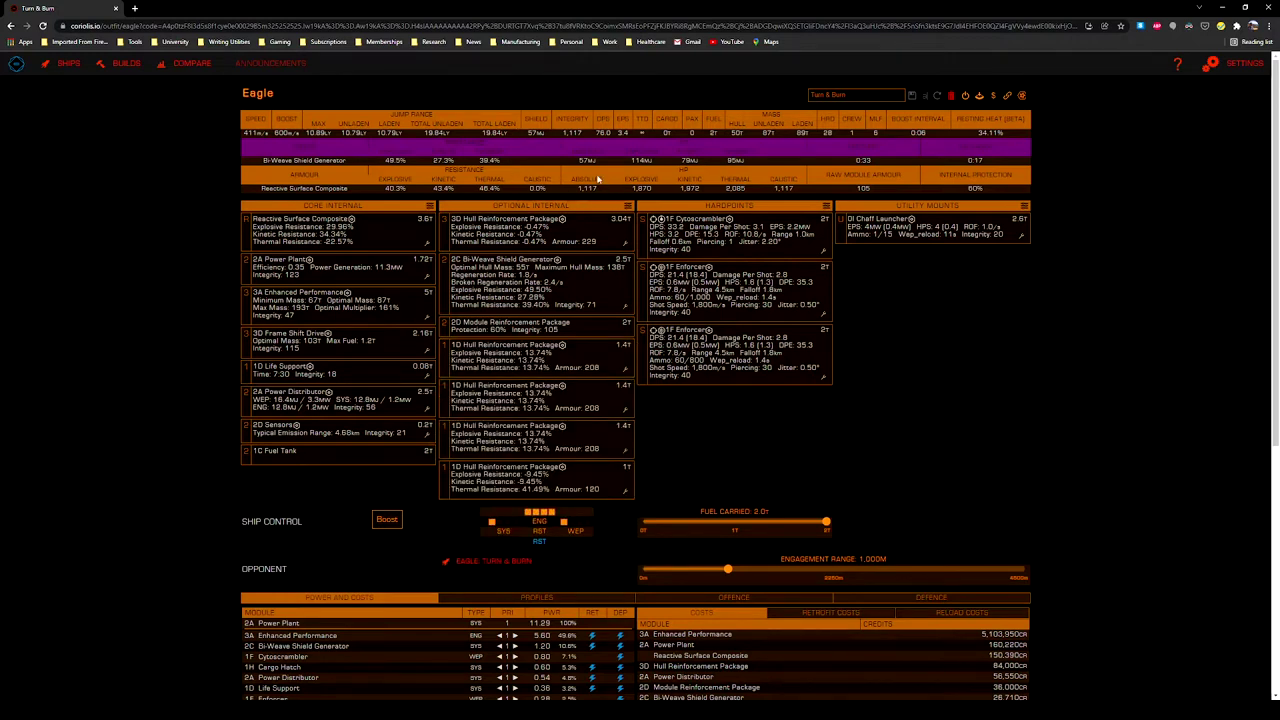
pyautogui.click(627, 376)
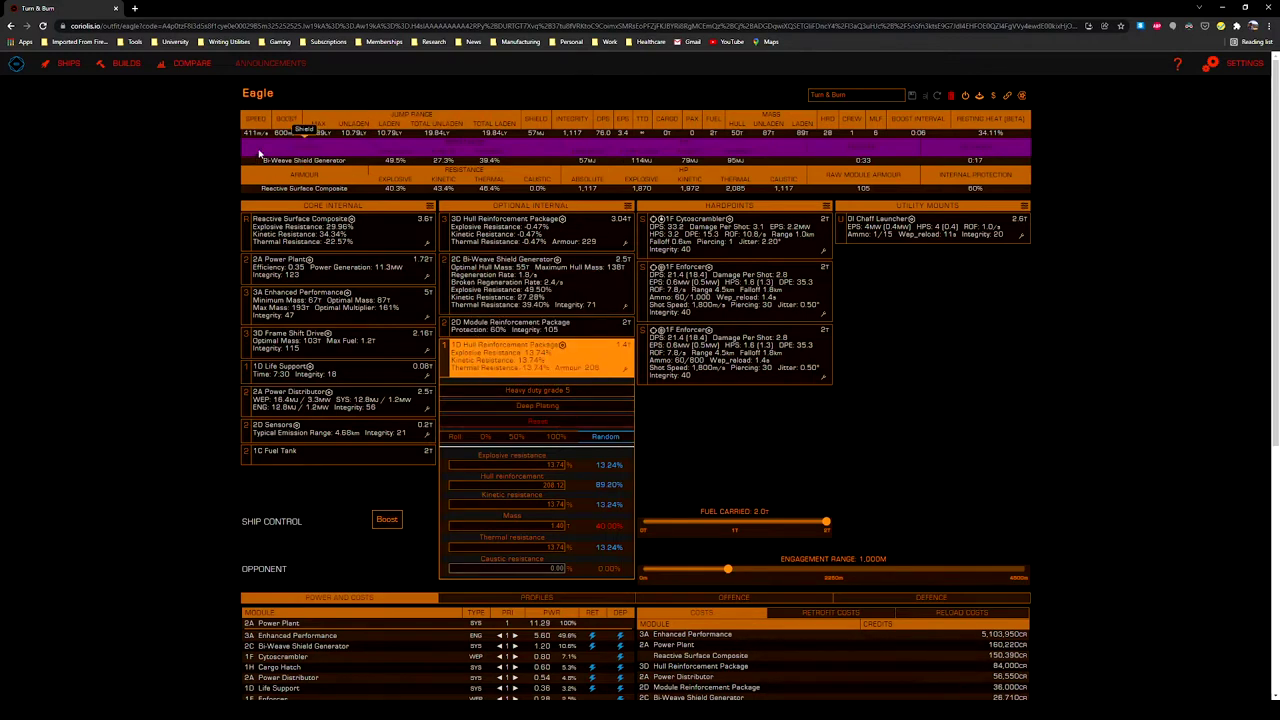
pyautogui.click(136, 305)
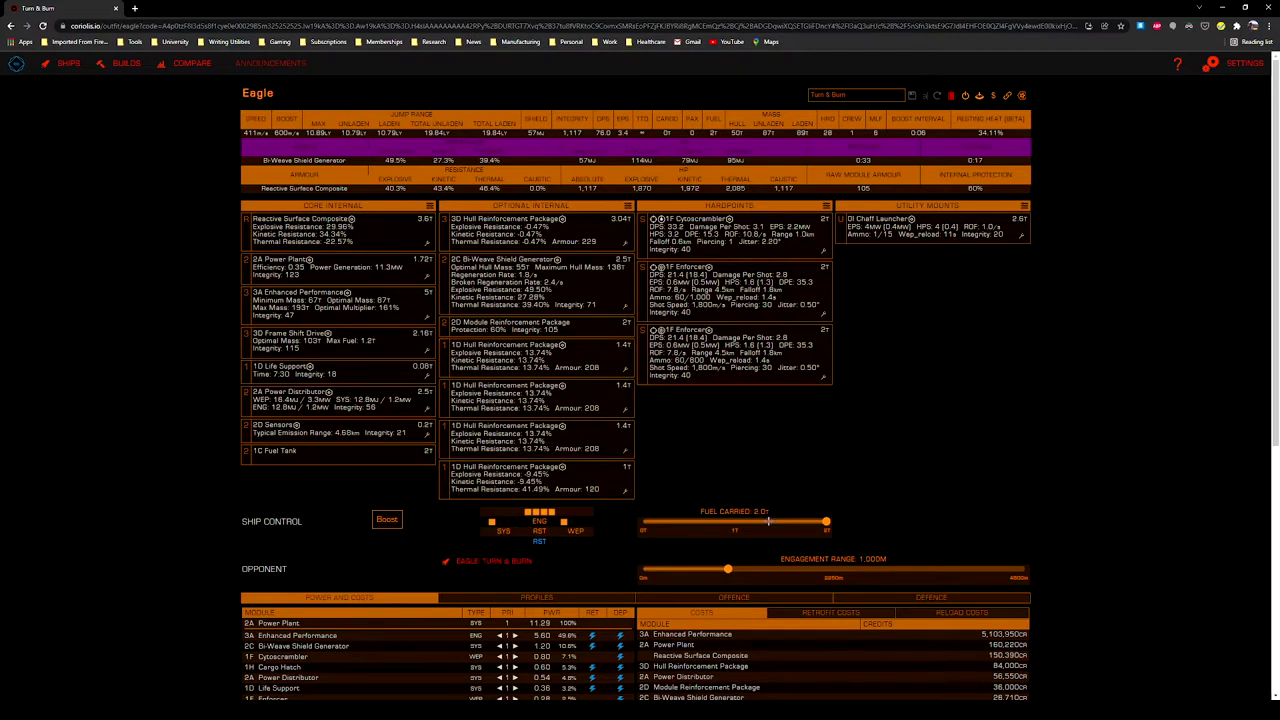
# Review the modifications on the last 1D Hull Reinforcement Package and the 1F Cytoscrambler hardpoint
pyautogui.click(622, 494)
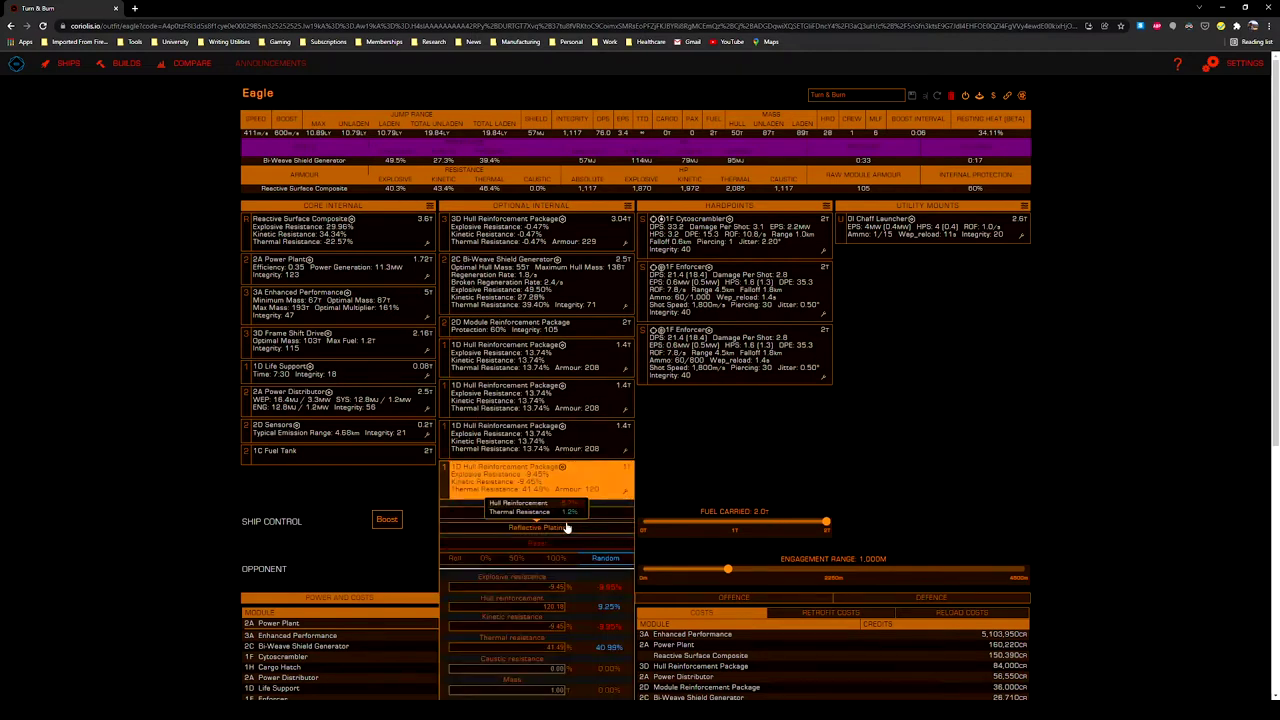
pyautogui.click(737, 463)
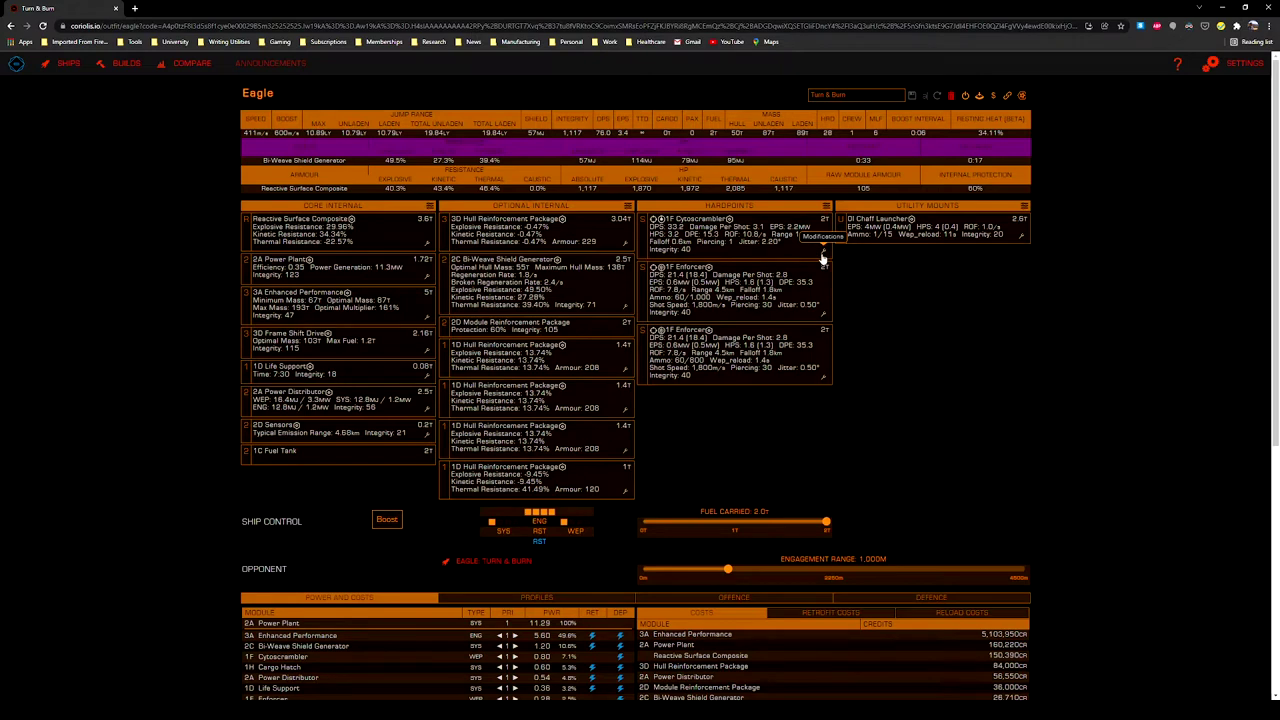
pyautogui.click(822, 254)
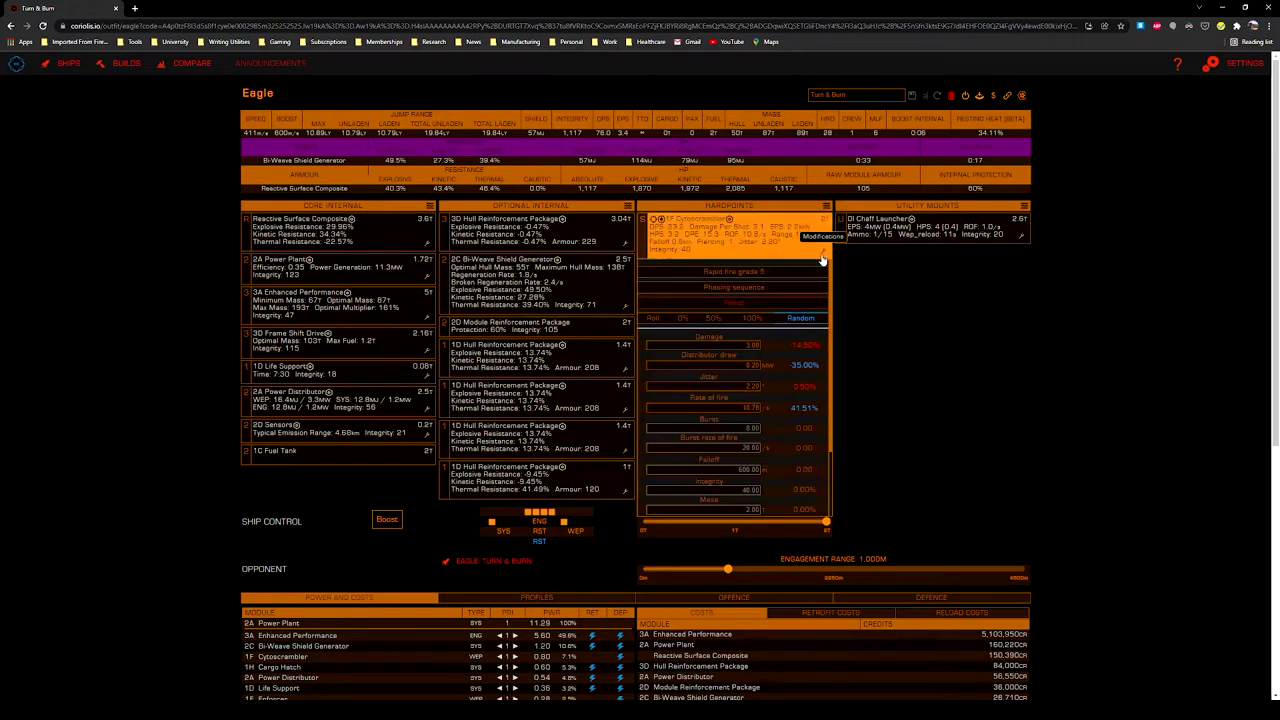
pyautogui.click(873, 271)
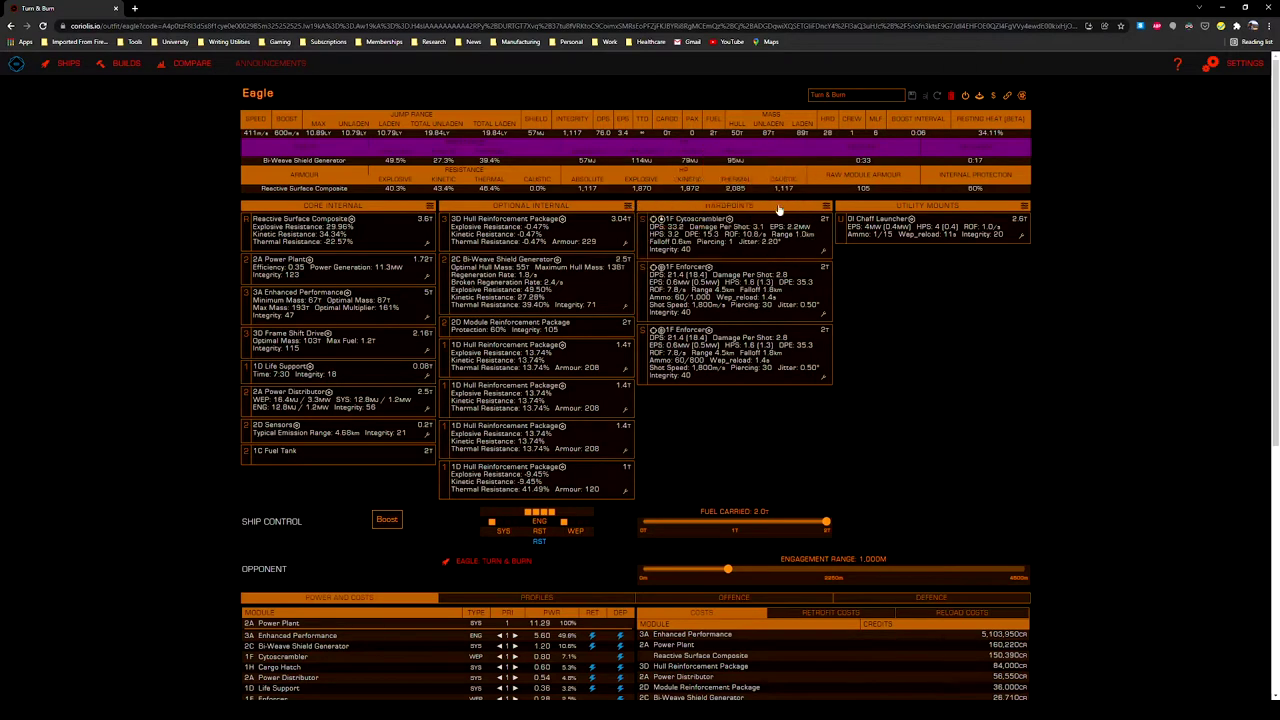
# Examine the build's retracted and deployed power usage together with its module cost list
pyautogui.scroll(-3, 449, 429)
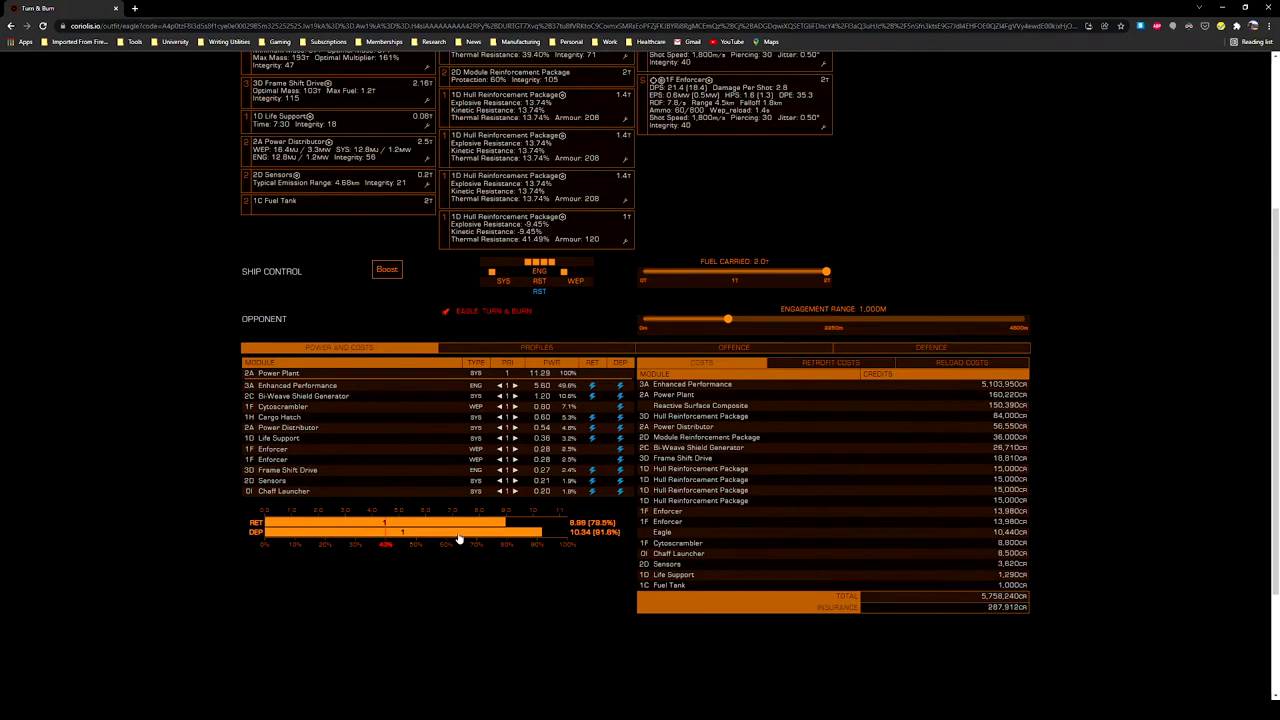
pyautogui.scroll(3, 458, 540)
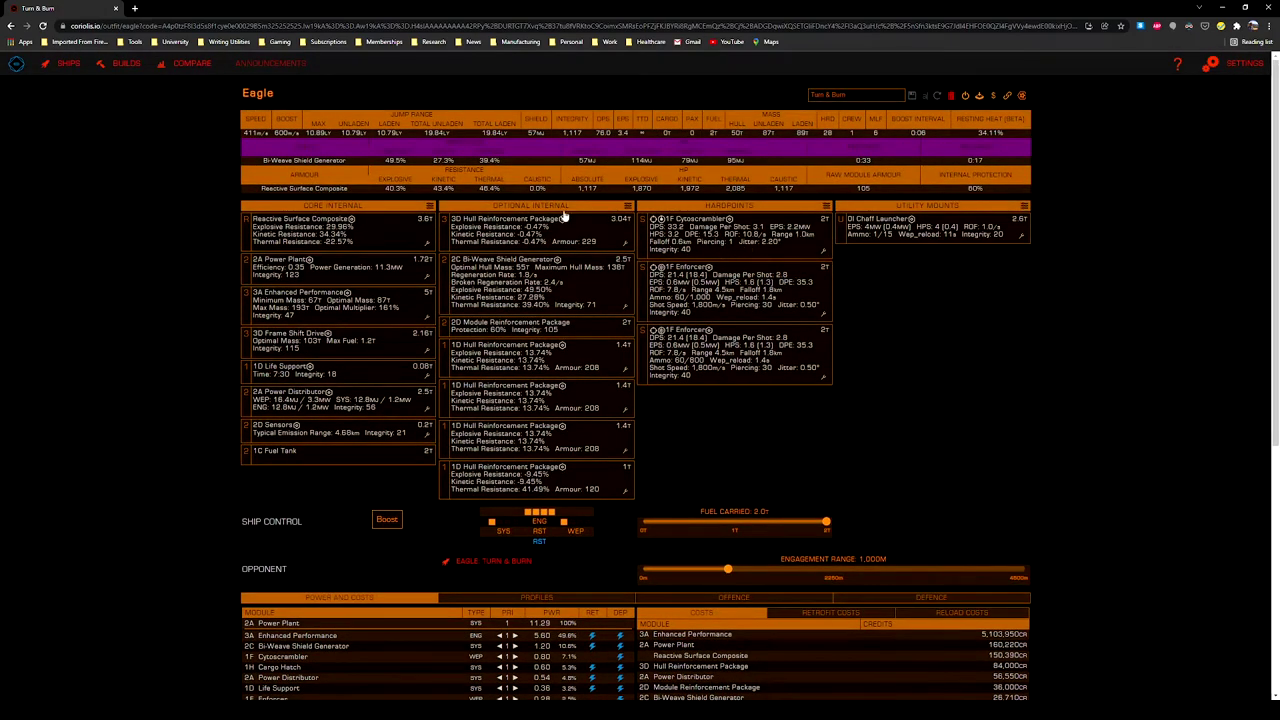
pyautogui.scroll(-2, 353, 330)
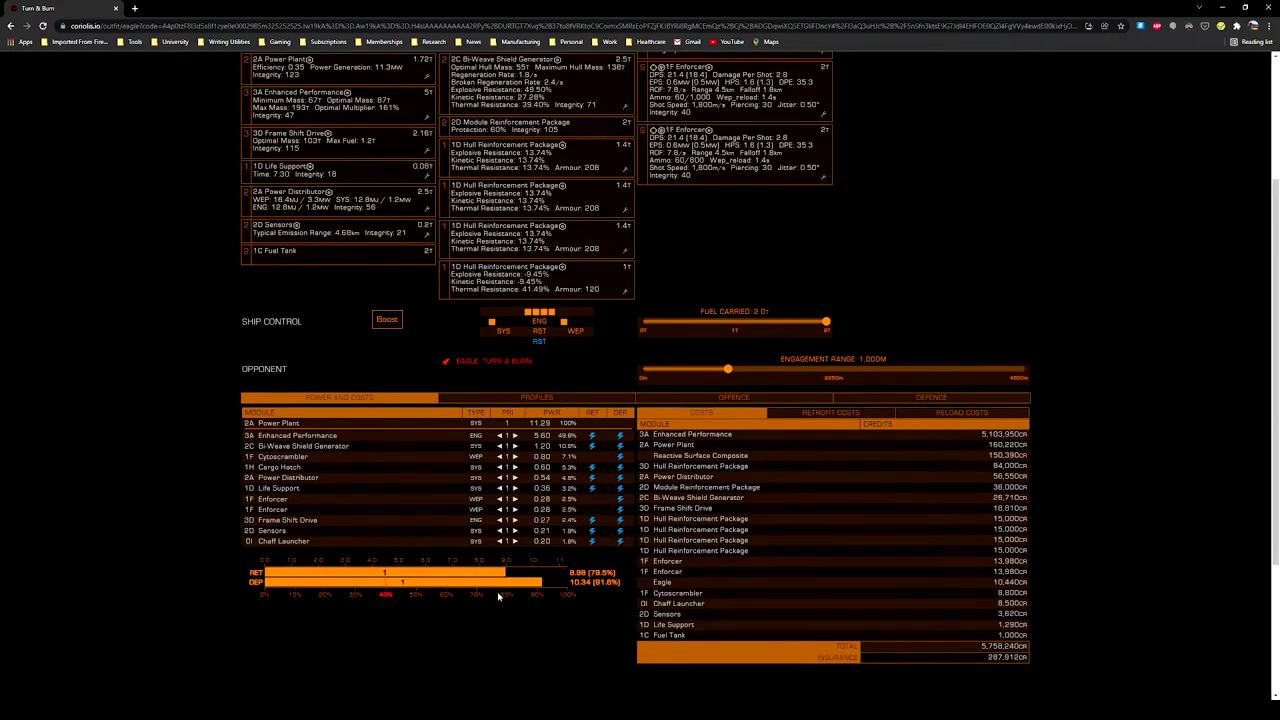
# Review the modifications and experimental effect on the 1F Cytoscrambler hardpoint
pyautogui.scroll(2, 509, 558)
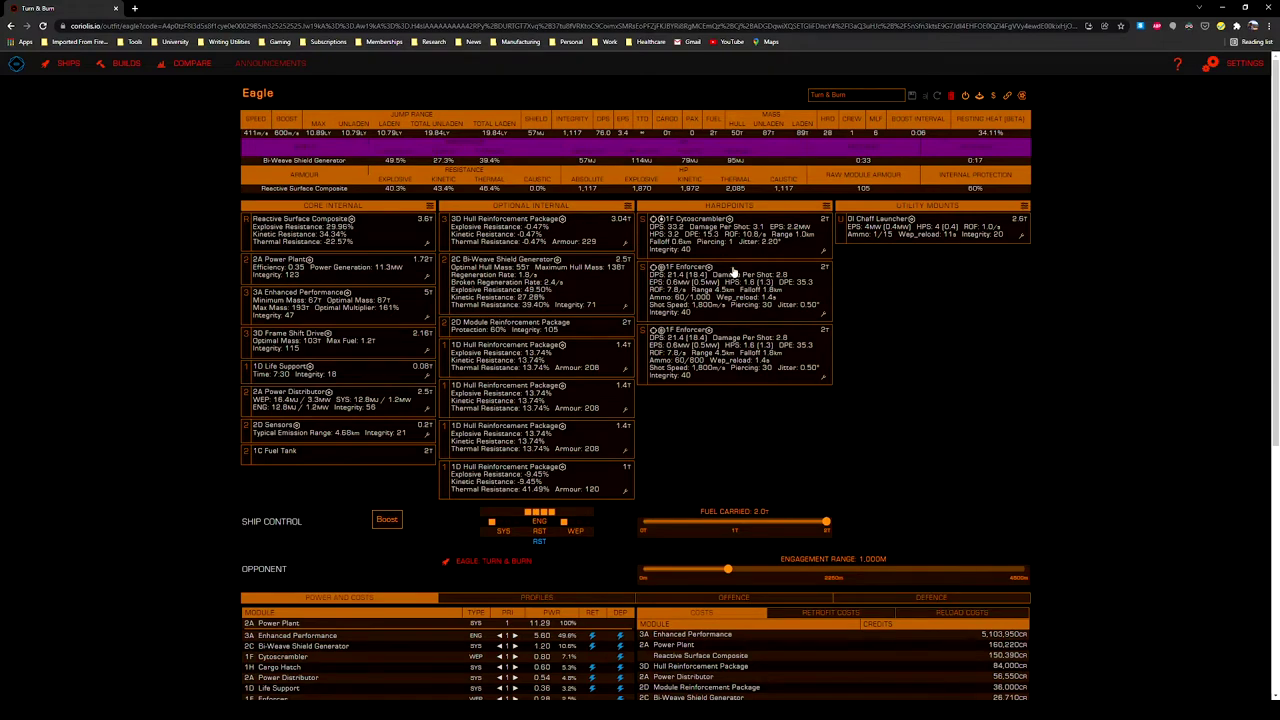
pyautogui.scroll(-1, 750, 300)
pyautogui.scroll(1, 800, 300)
pyautogui.click(824, 257)
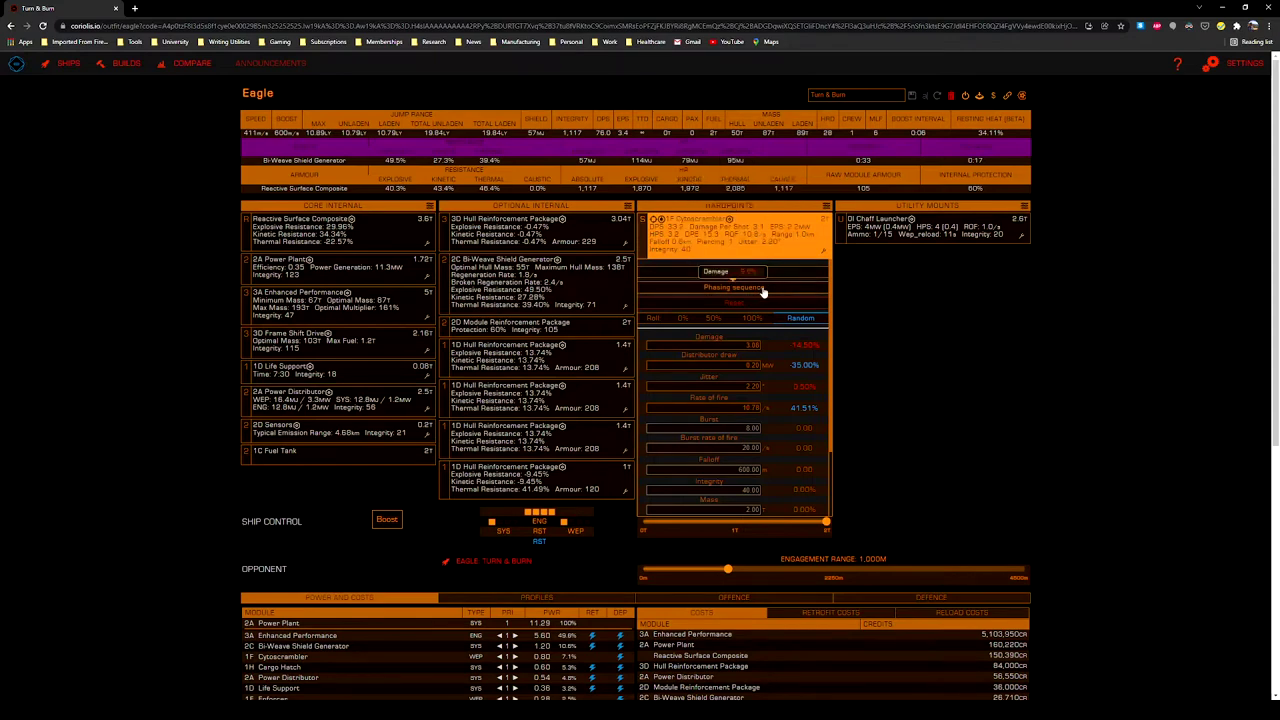
pyautogui.moveTo(742, 278)
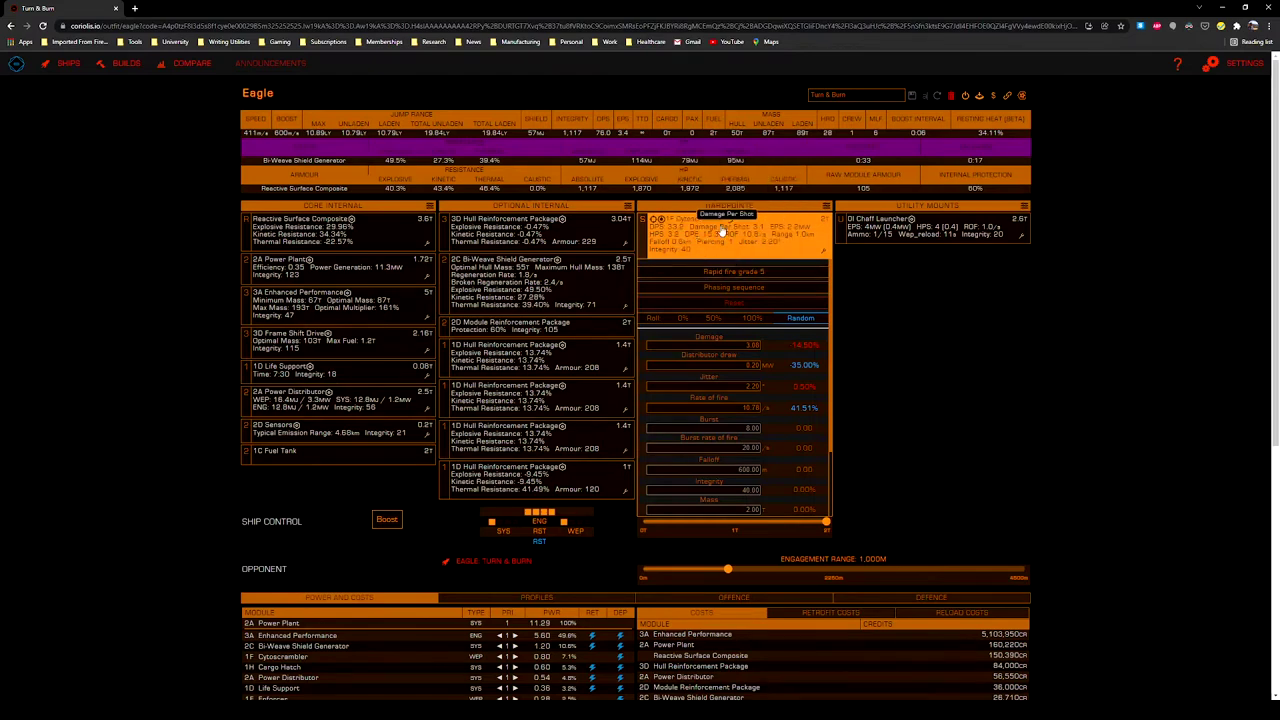
pyautogui.click(889, 292)
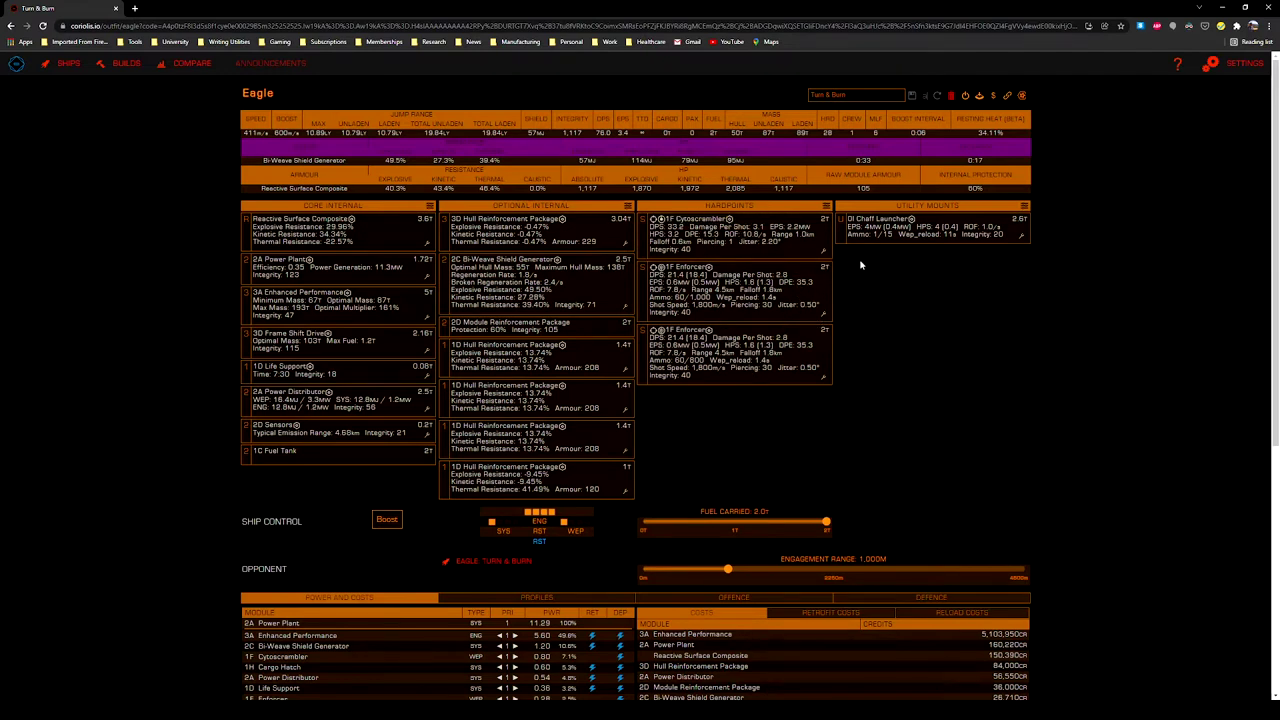
# Look over the alternative engineering blueprints offered for the 1F Cytoscrambler, keeping its current modification
pyautogui.click(822, 248)
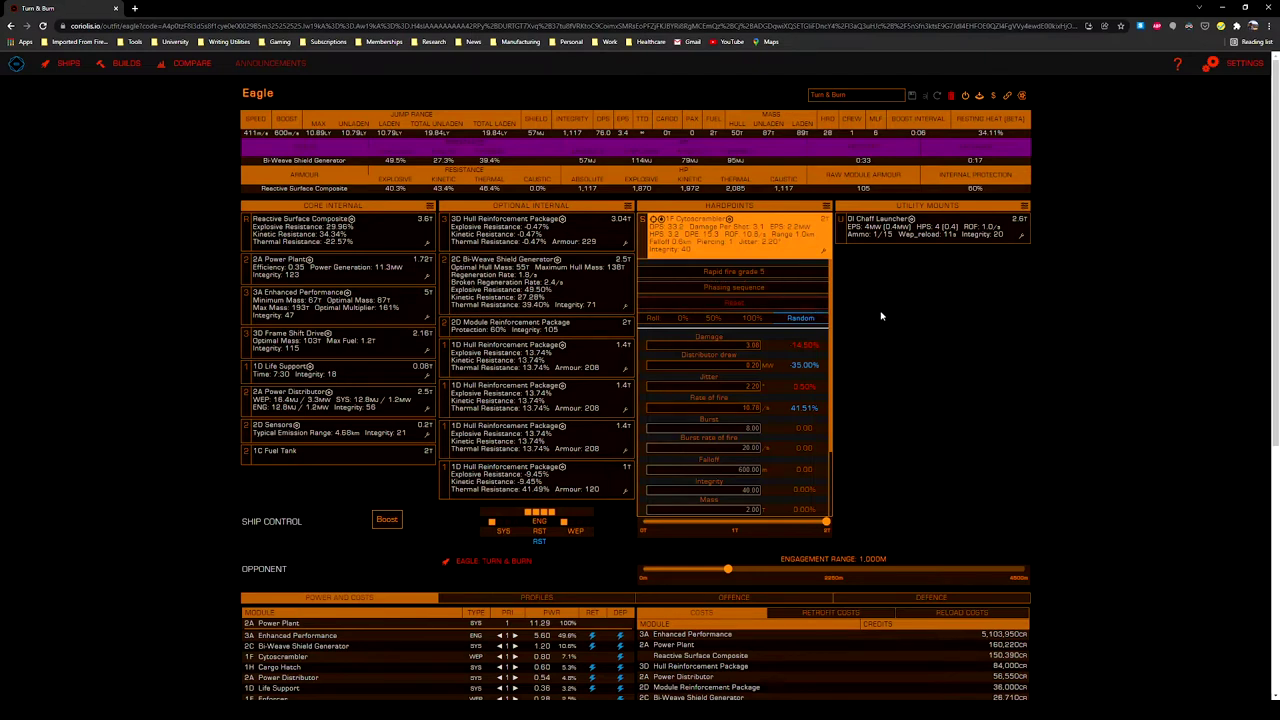
pyautogui.click(780, 271)
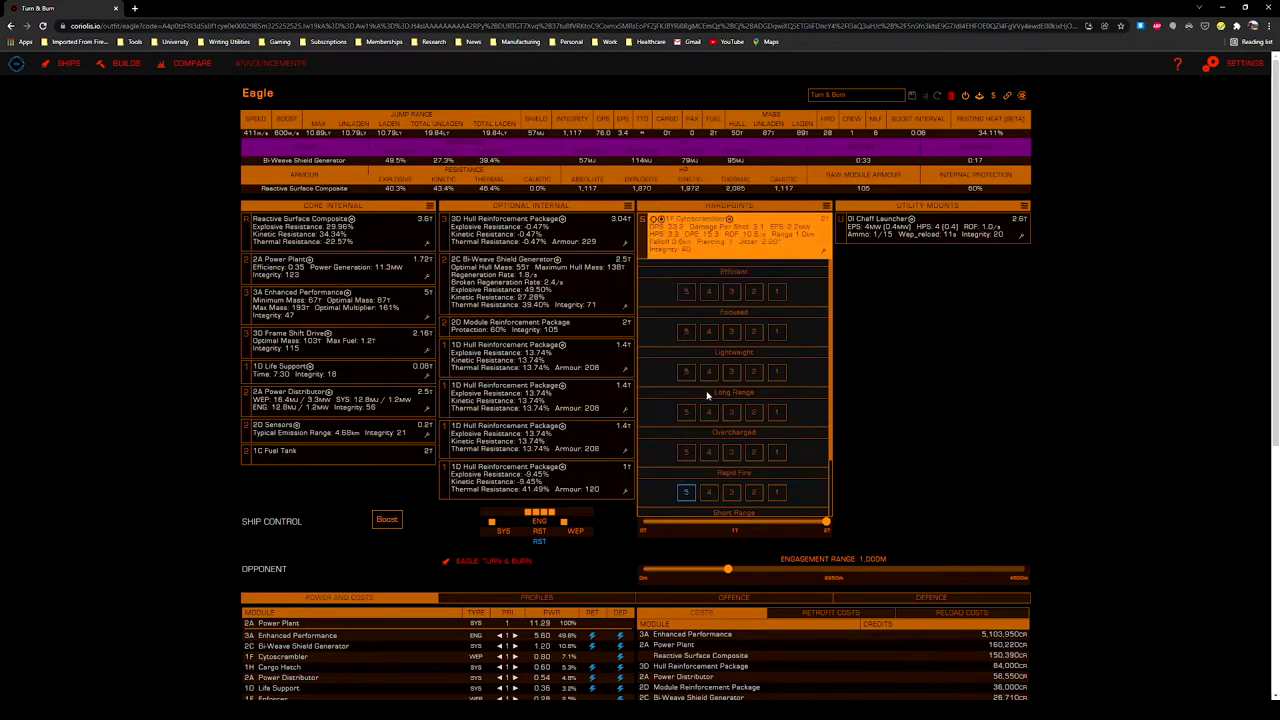
pyautogui.click(903, 321)
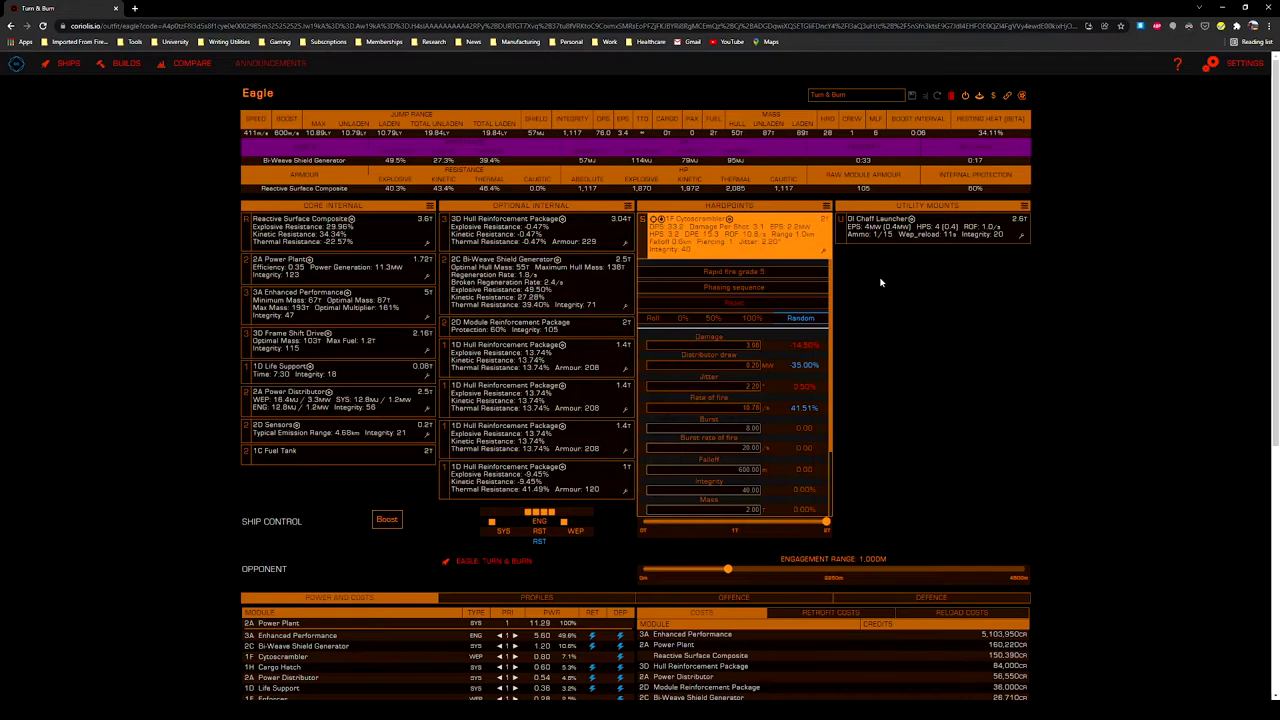
pyautogui.click(971, 436)
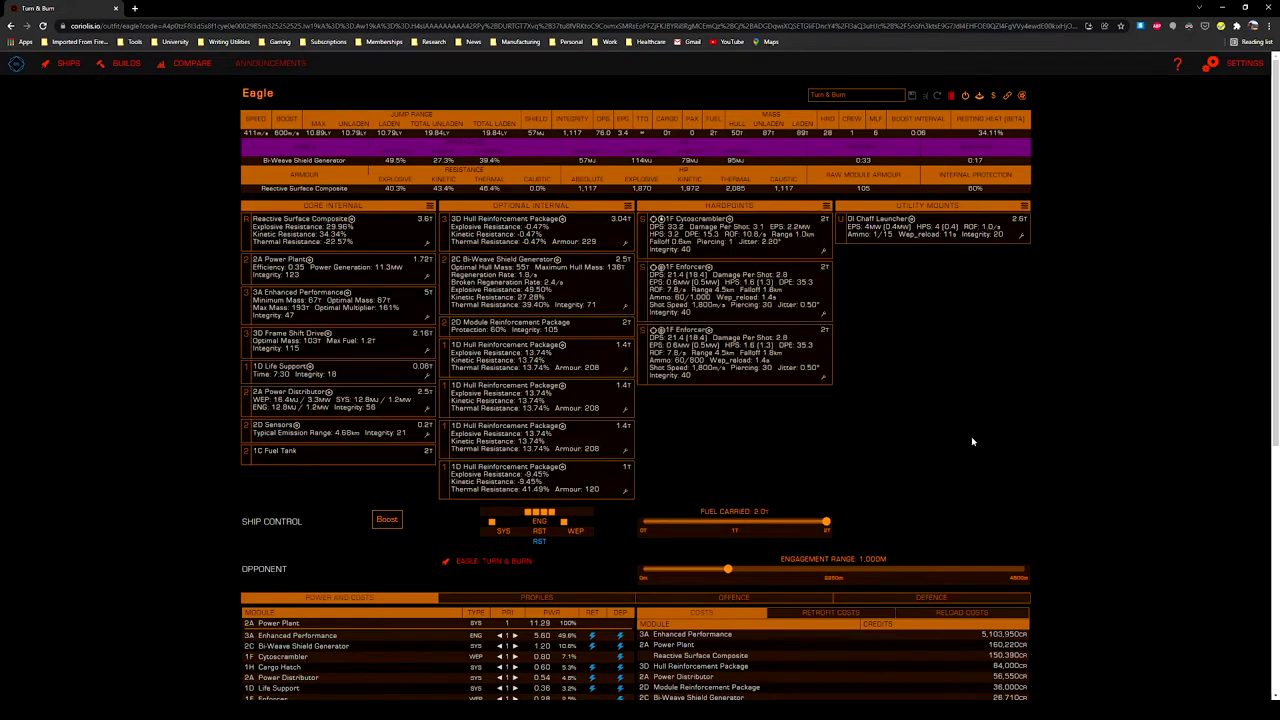
# Set the experimental effect on the first 1F Enforcer to Auto loader
pyautogui.click(825, 317)
pyautogui.click(738, 350)
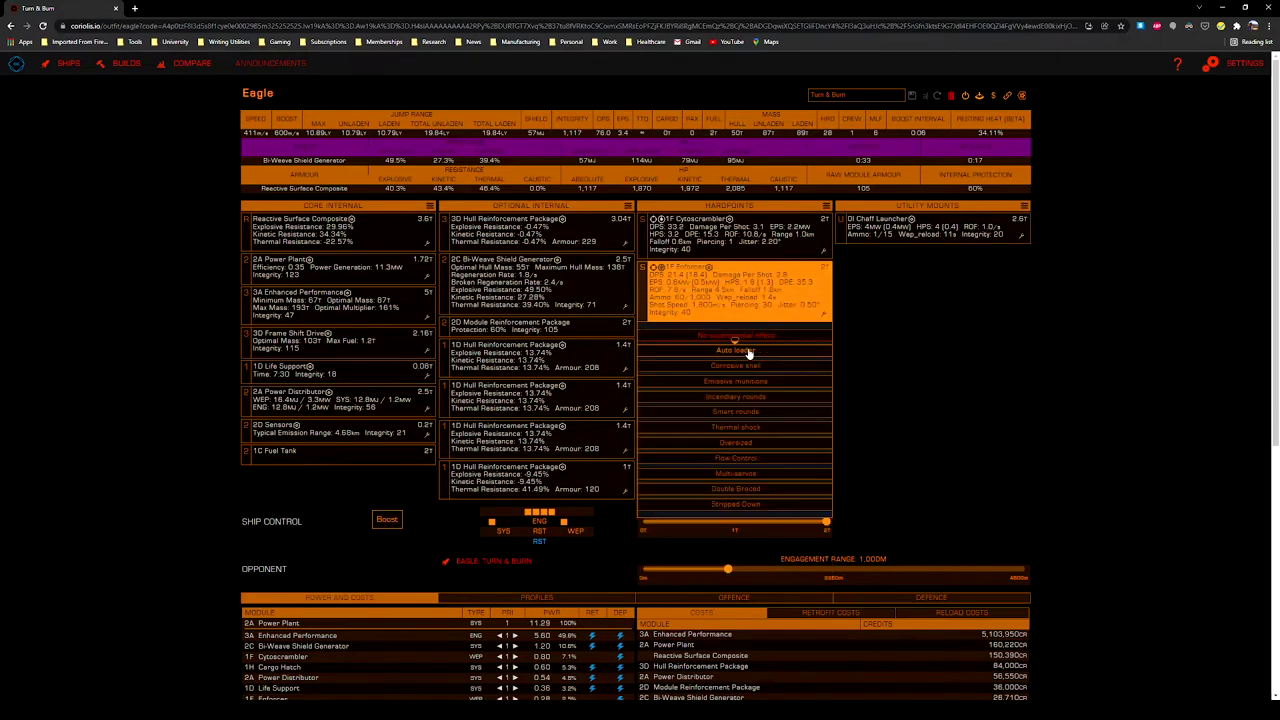
pyautogui.click(741, 352)
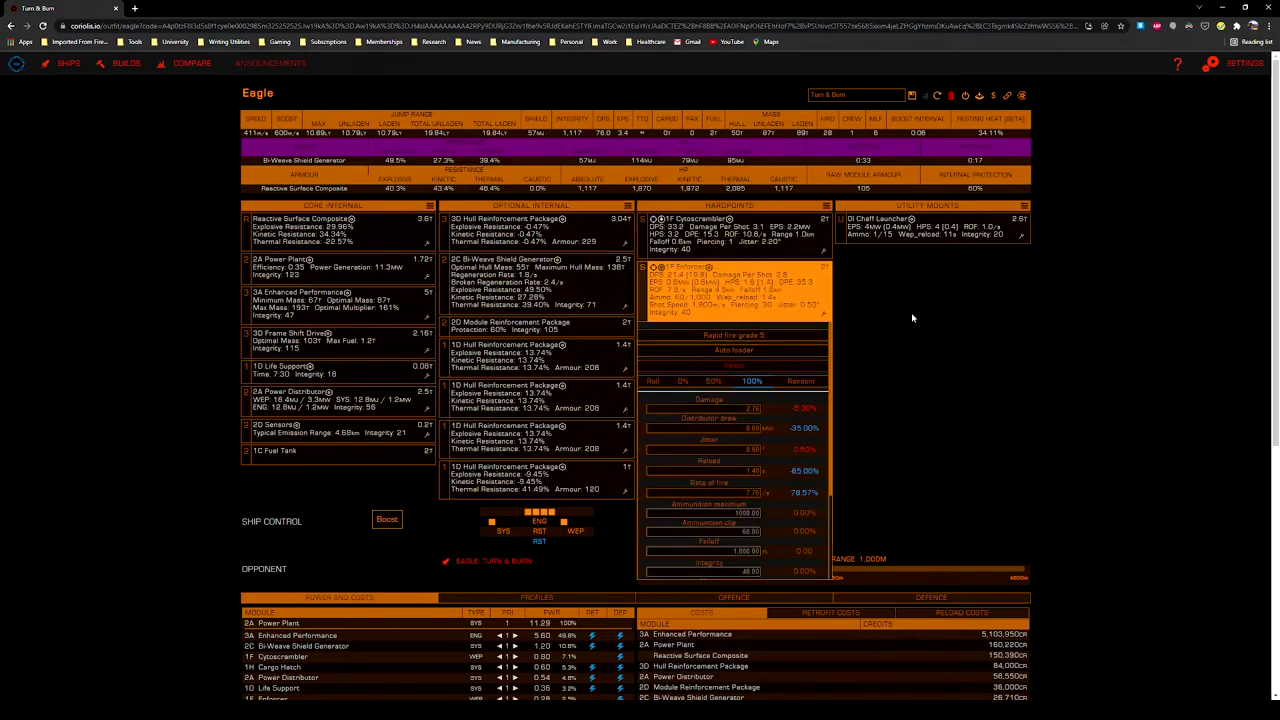
pyautogui.click(912, 318)
# Review the blueprint and experimental effect applied to the second 1F Enforcer
pyautogui.click(825, 380)
pyautogui.moveTo(765, 402)
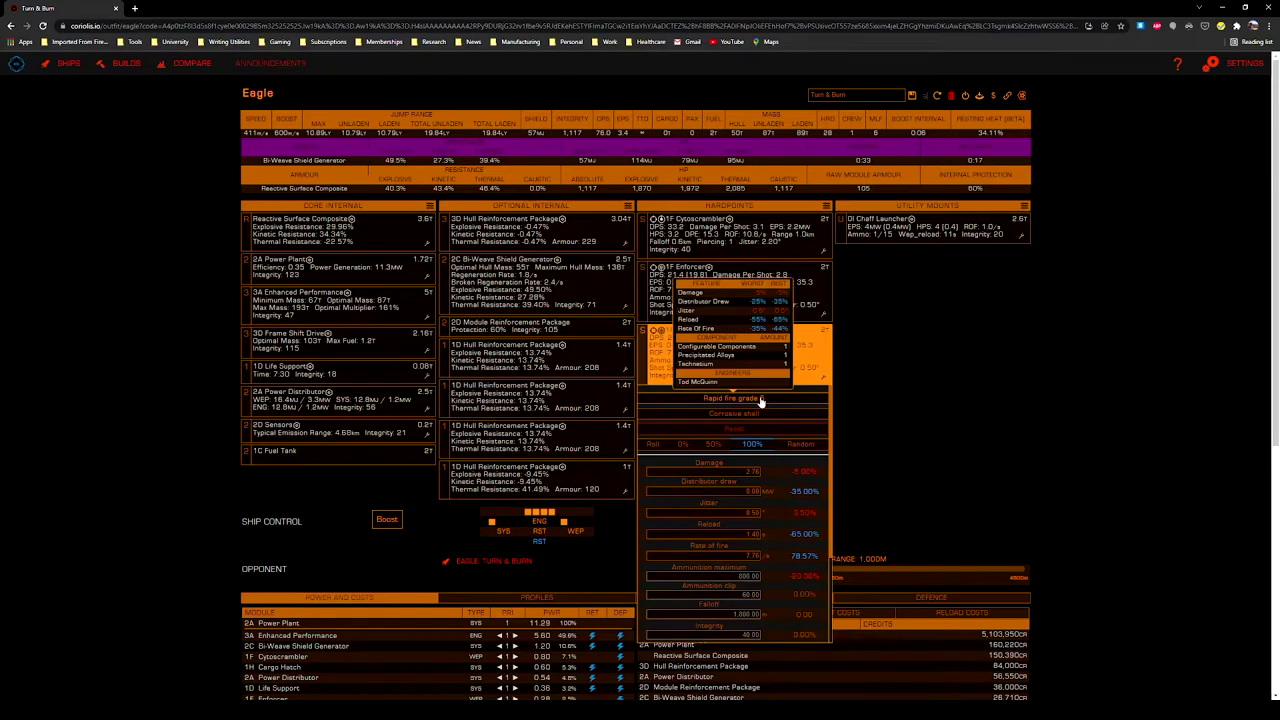
pyautogui.moveTo(721, 419)
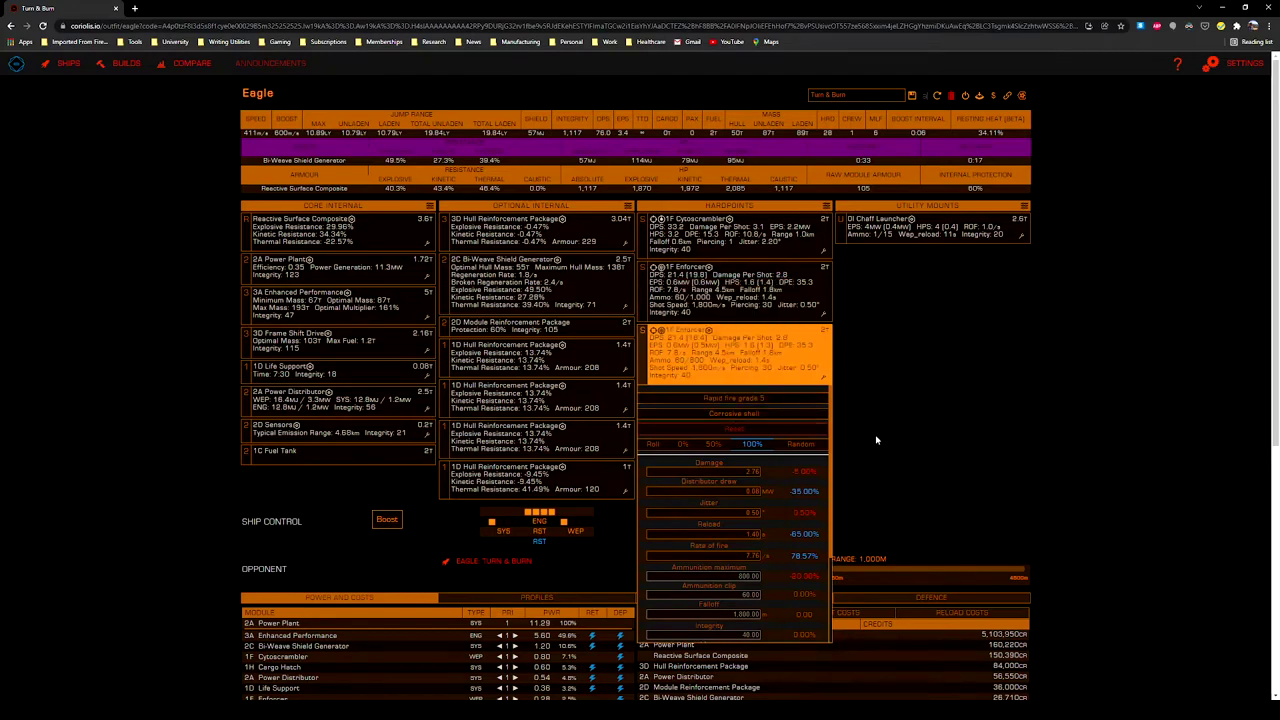
pyautogui.click(883, 337)
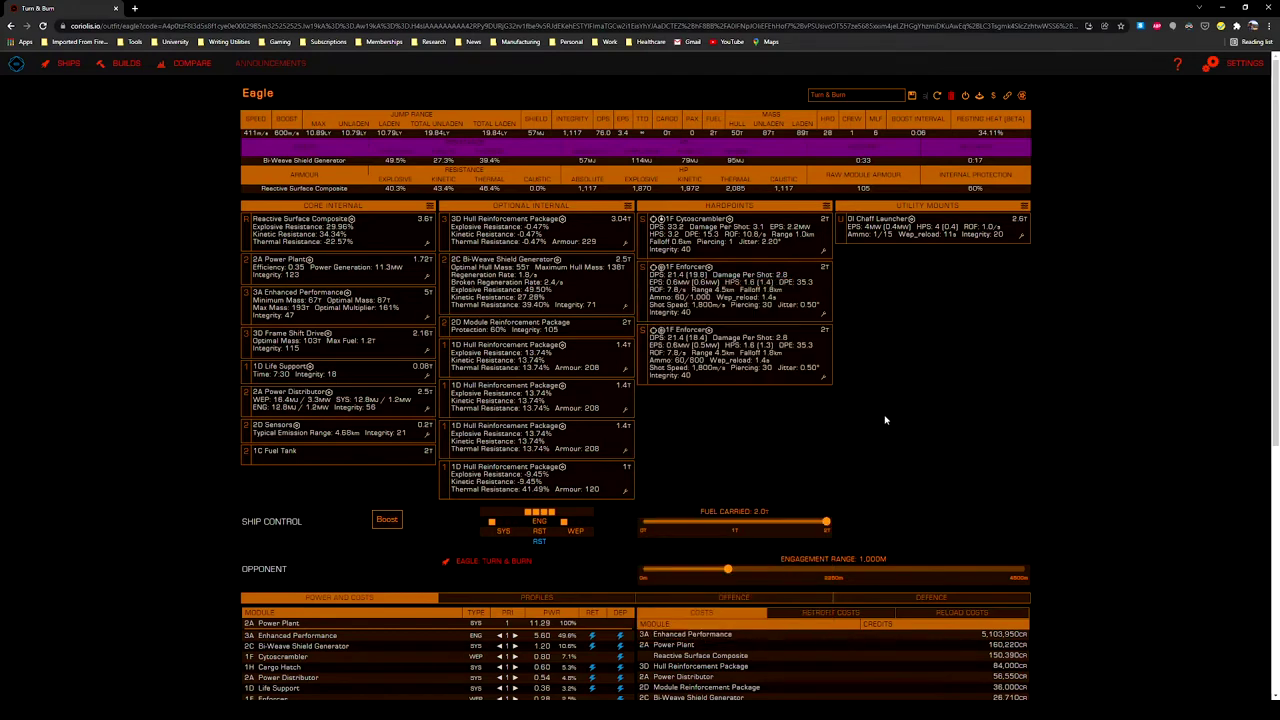
# Try the Short Range grade 5 blueprint with Auto loader on the first 1F Enforcer
pyautogui.click(822, 314)
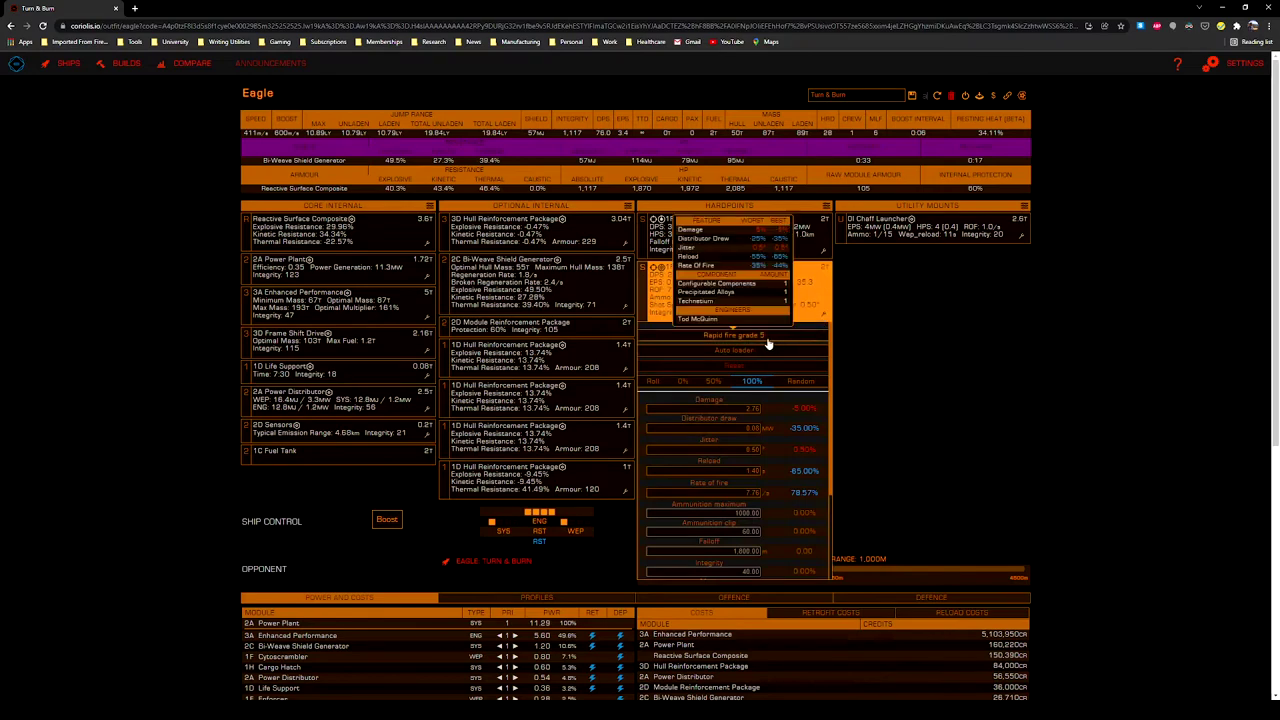
pyautogui.click(766, 334)
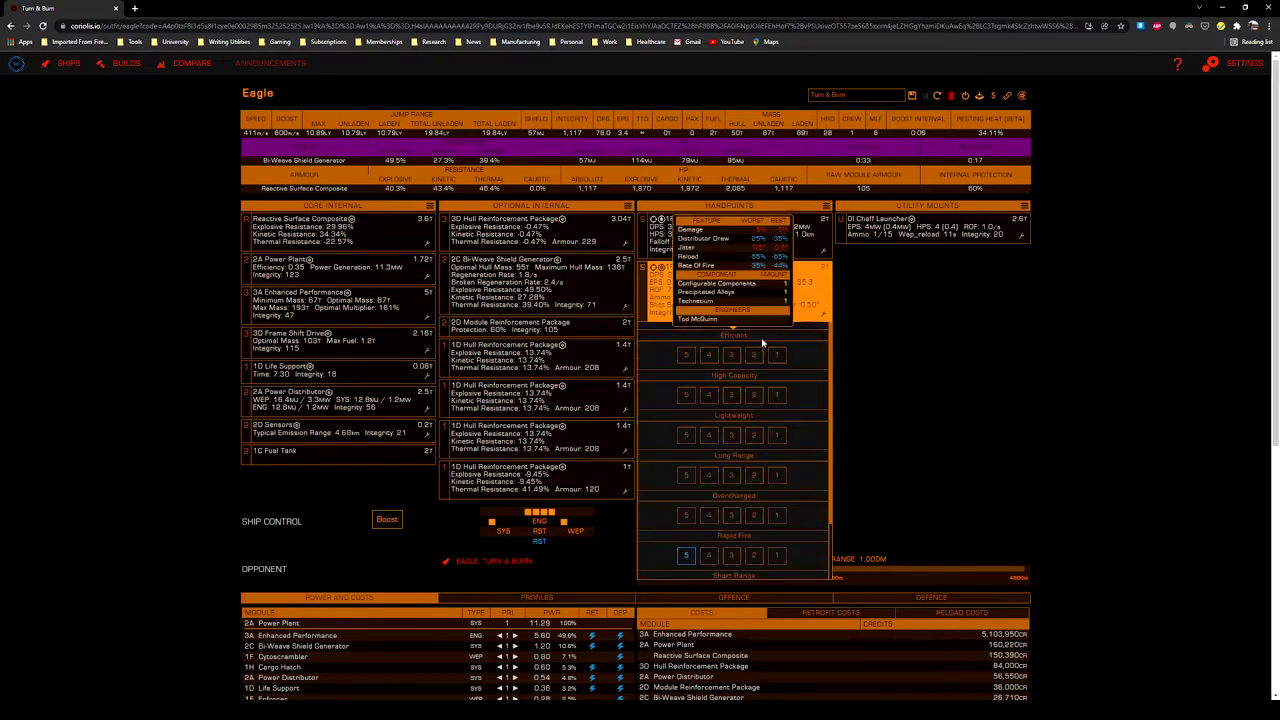
pyautogui.scroll(-1, 668, 500)
pyautogui.click(686, 482)
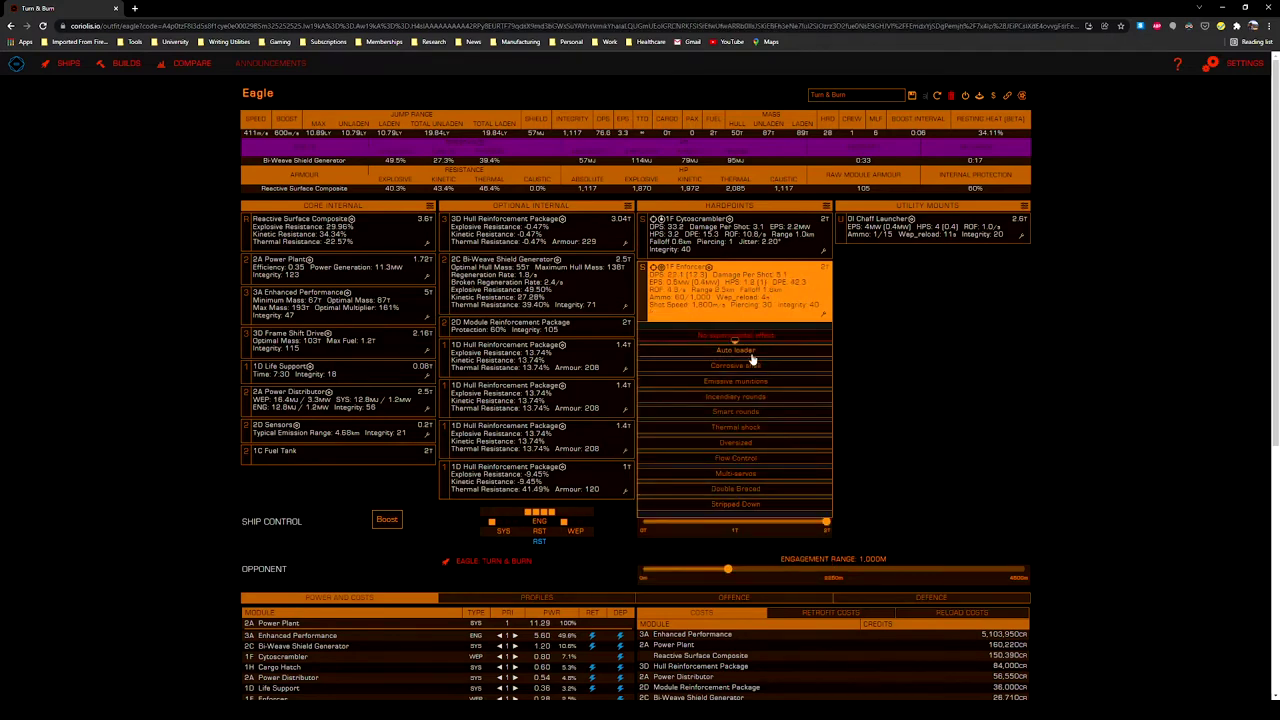
pyautogui.click(894, 357)
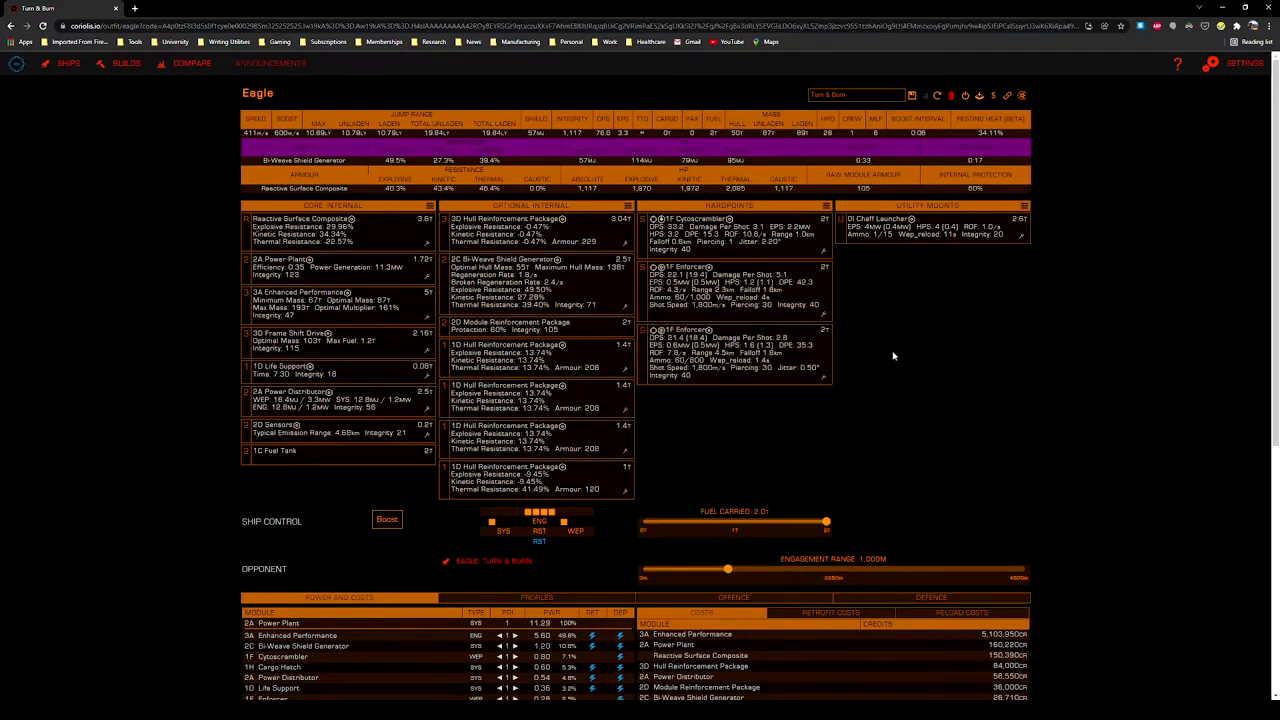
# Restore the first 1F Enforcer to the Rapid Fire grade 5 blueprint with the Auto loader effect
pyautogui.click(824, 320)
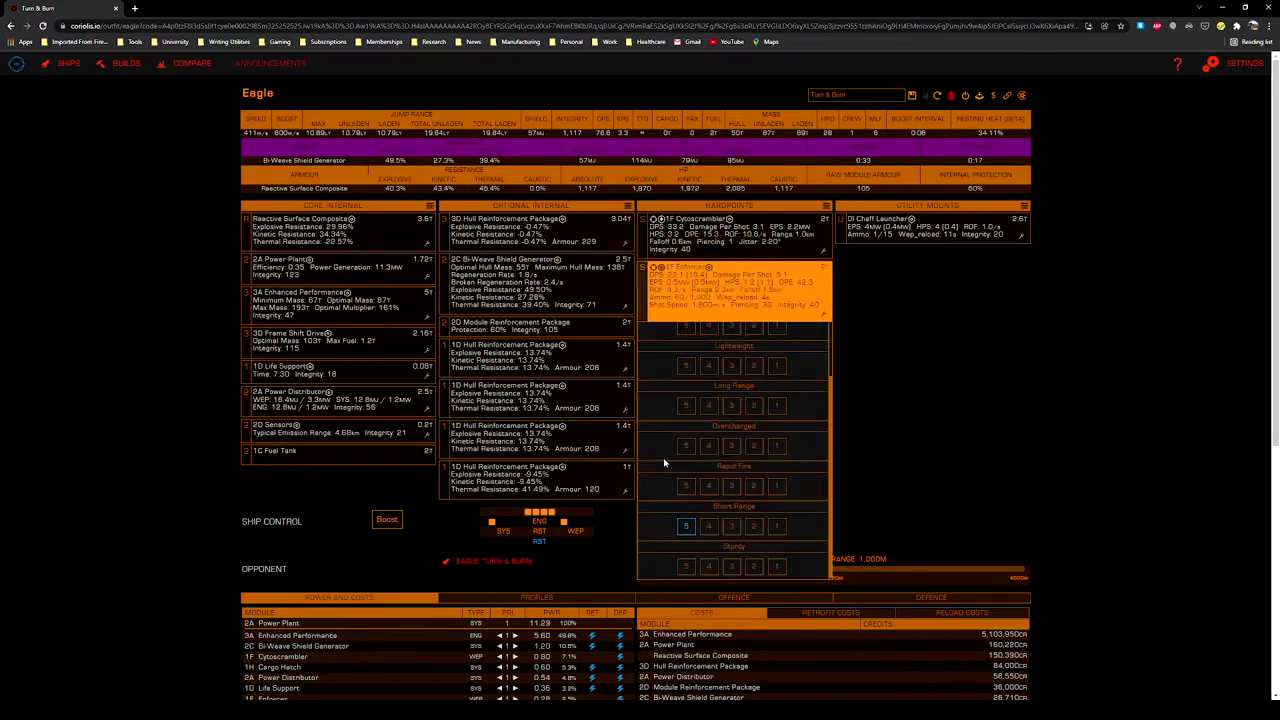
pyautogui.scroll(1, 664, 463)
pyautogui.click(677, 536)
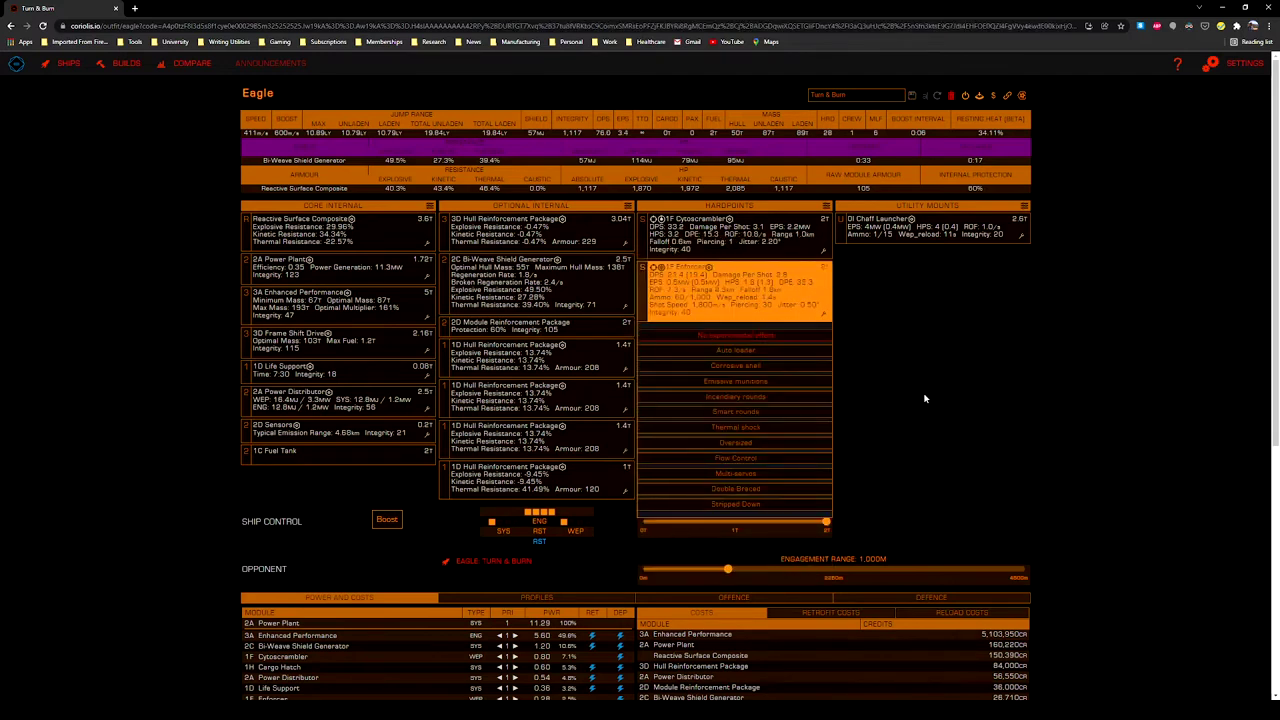
pyautogui.click(737, 352)
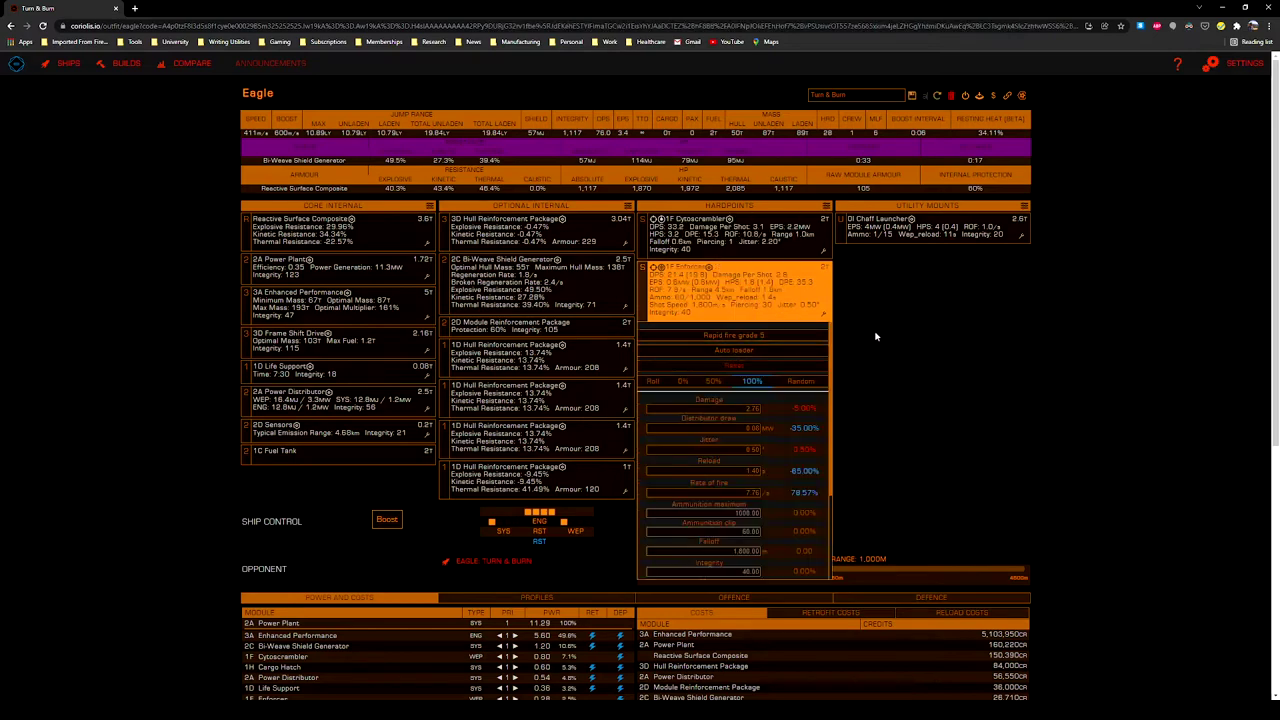
pyautogui.click(895, 338)
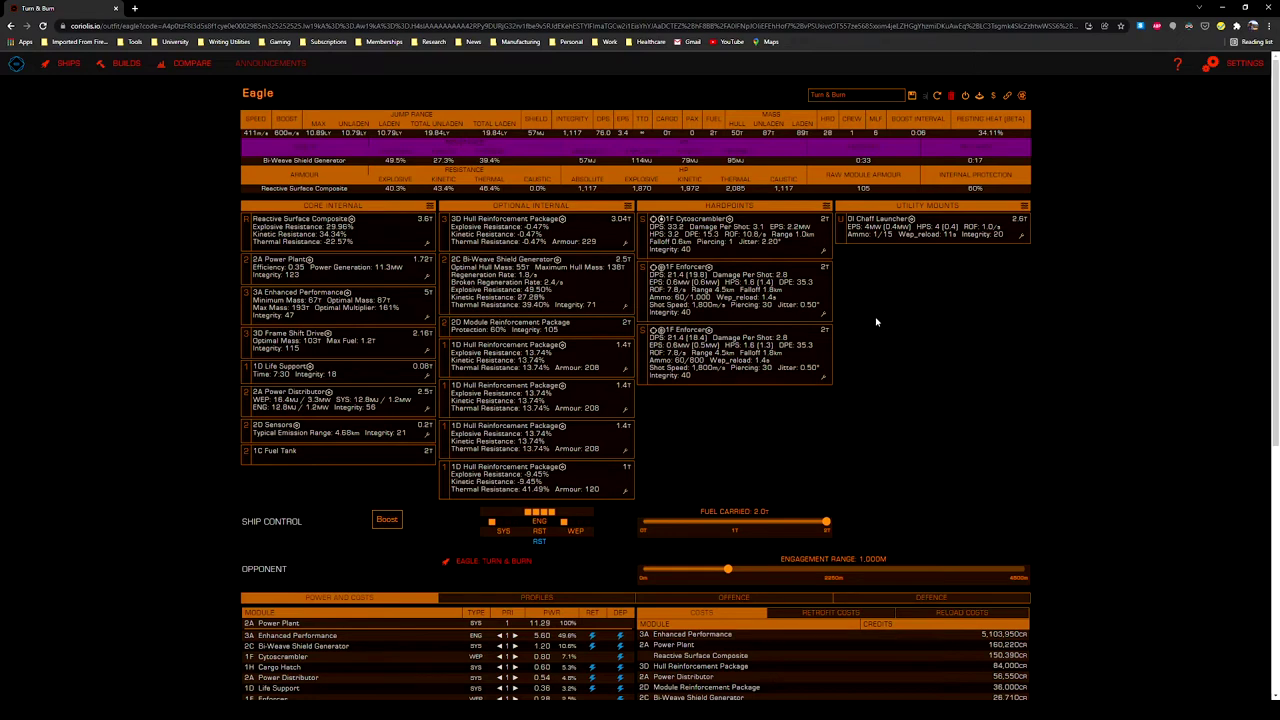
# Compare the modifications on the two 1F Enforcers, including the second one's experimental effect
pyautogui.click(822, 315)
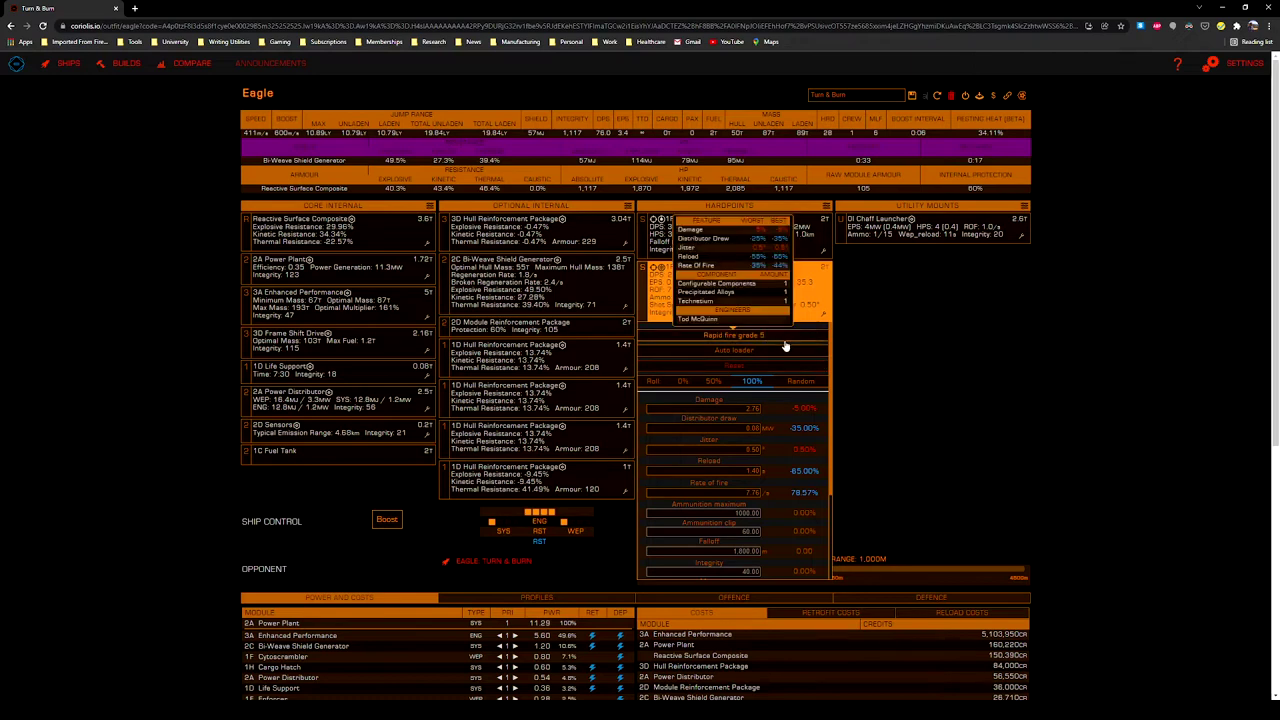
pyautogui.click(920, 328)
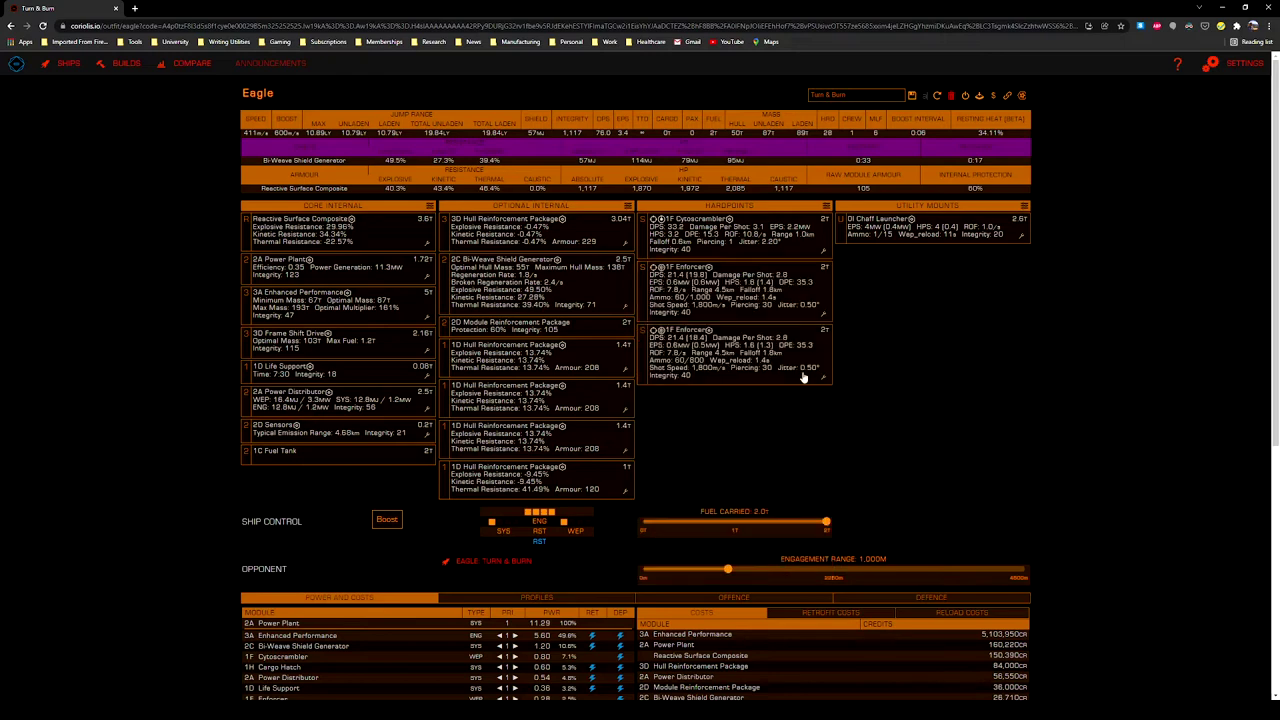
pyautogui.click(826, 376)
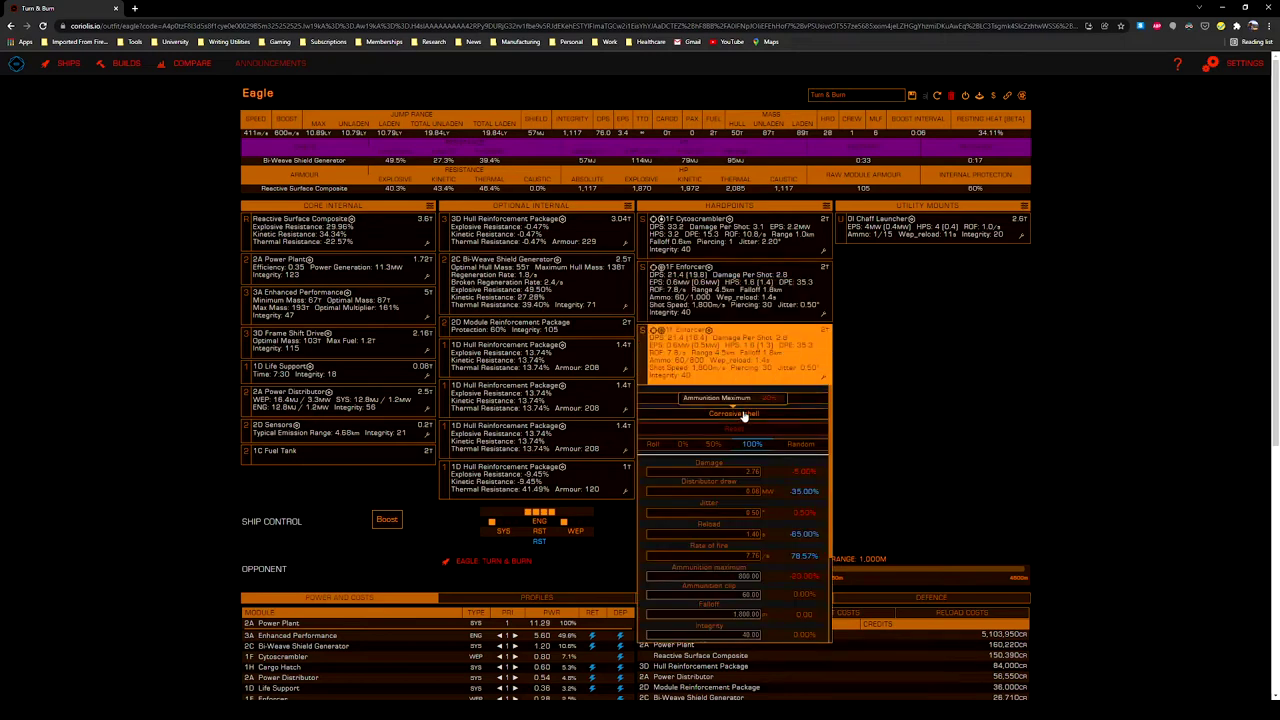
pyautogui.moveTo(772, 399)
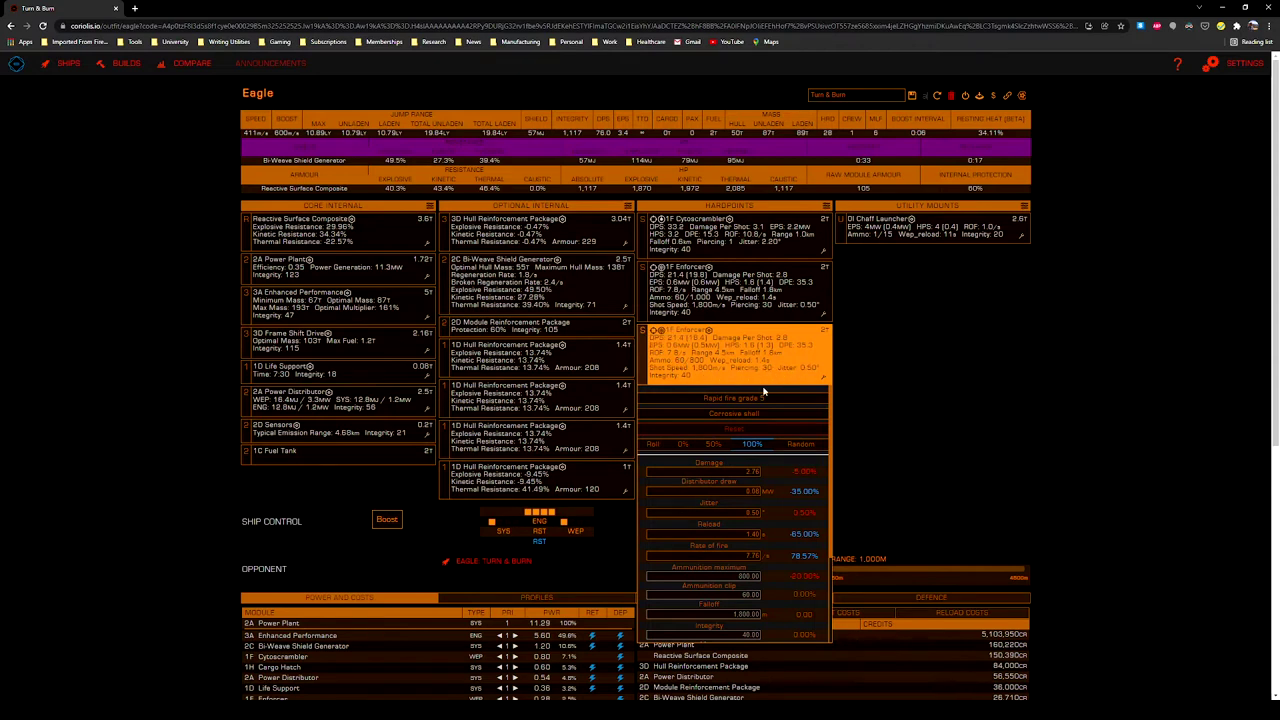
pyautogui.click(936, 399)
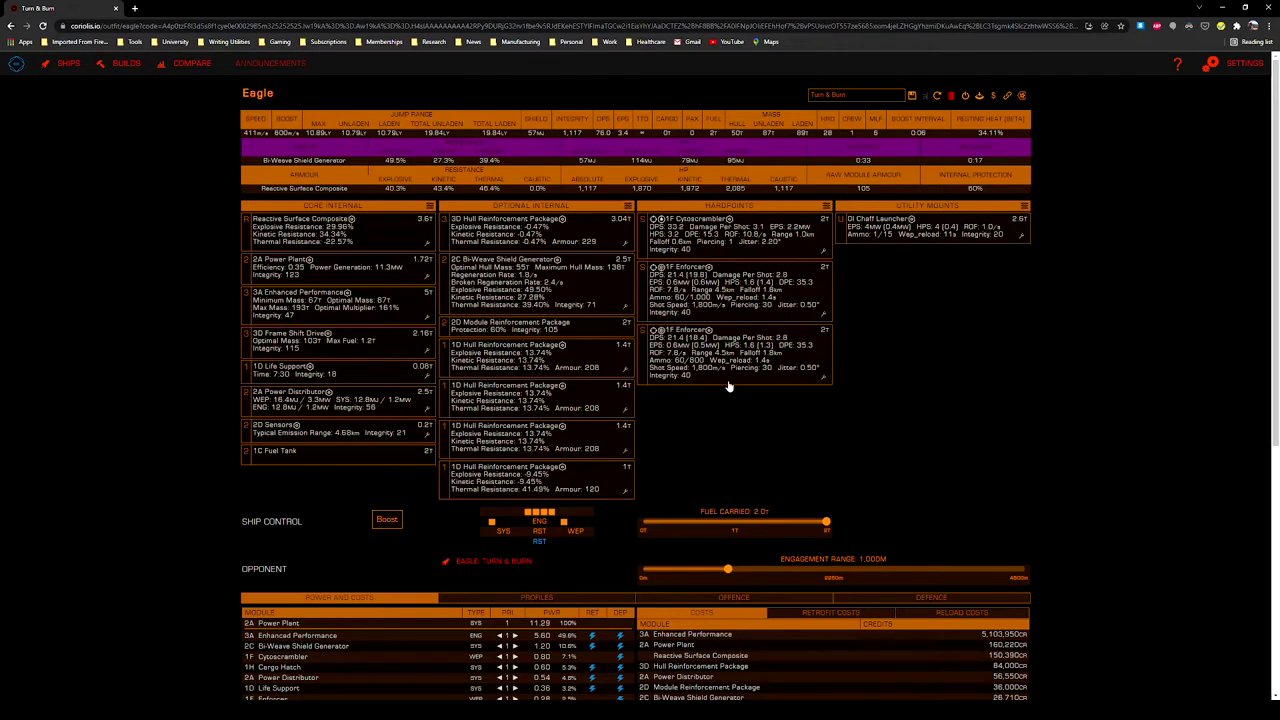
# Review the modification on the 0I Chaff Launcher utility mount
pyautogui.moveTo(706, 222)
pyautogui.click(1021, 237)
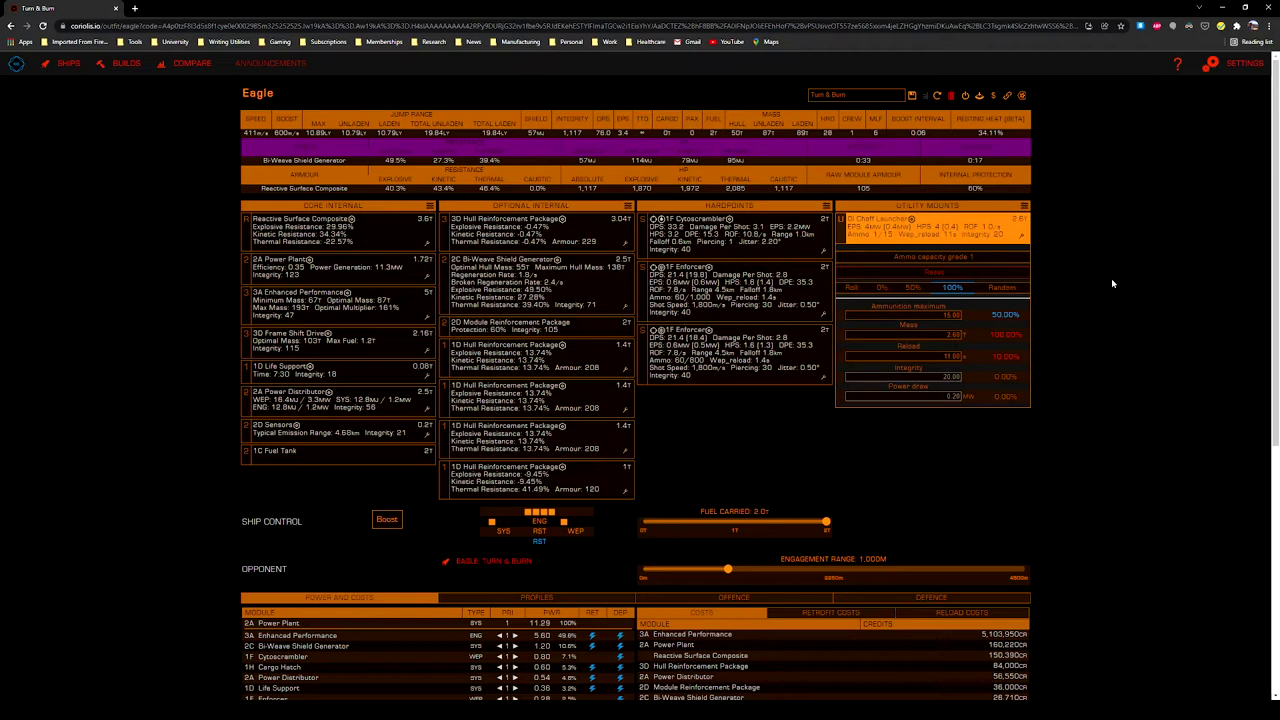
pyautogui.click(955, 252)
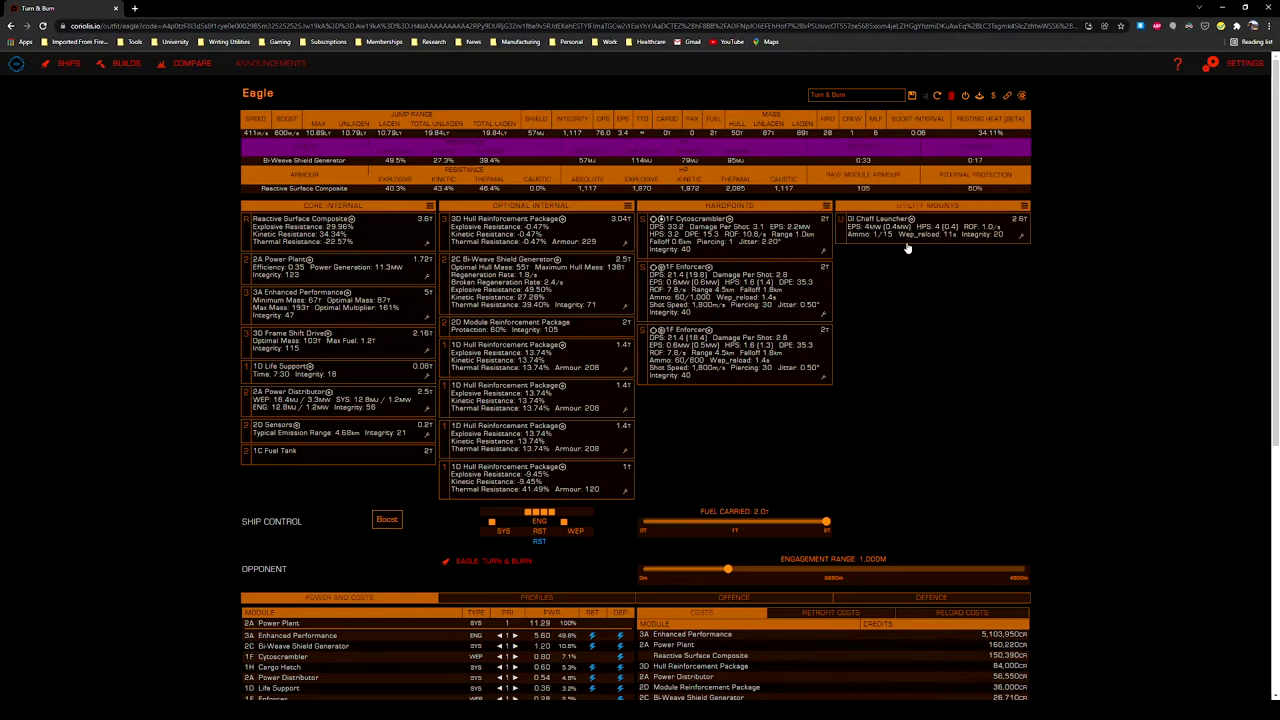
# Examine the alternative blueprints for the first 1F Enforcer, including High Capacity grade 5, without changing its modification
pyautogui.click(828, 314)
pyautogui.click(805, 325)
pyautogui.click(822, 314)
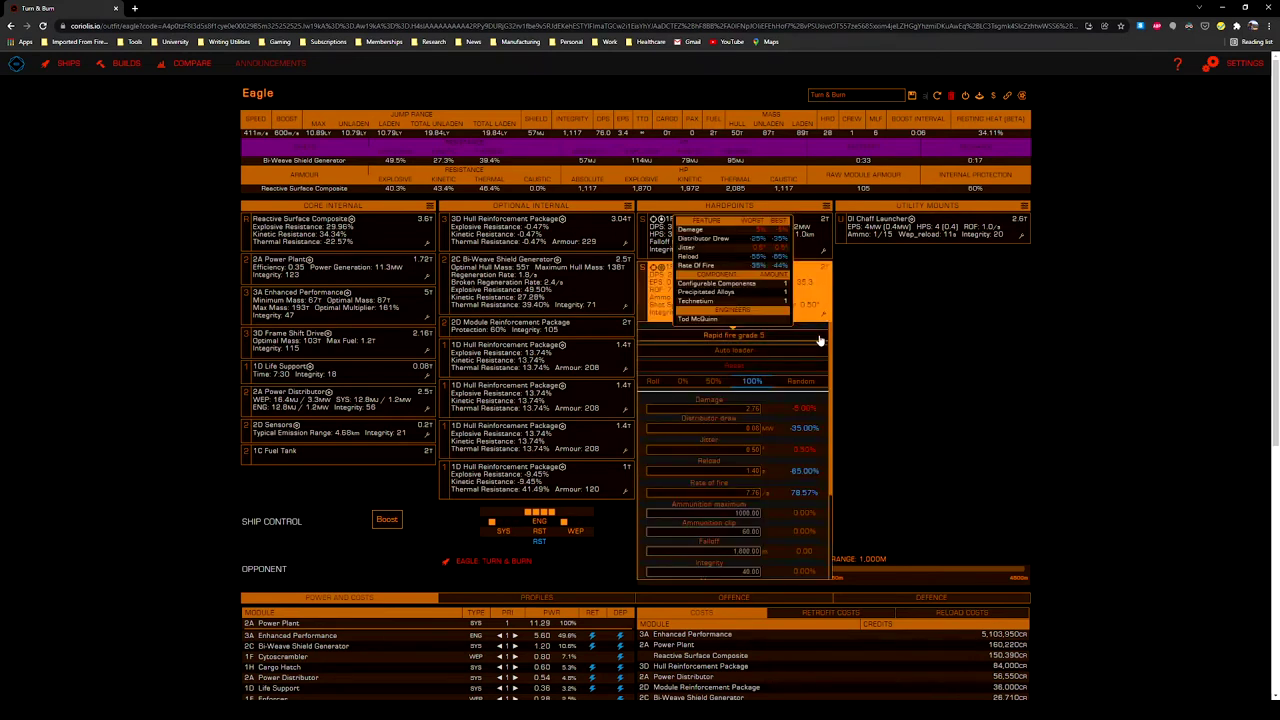
pyautogui.click(821, 337)
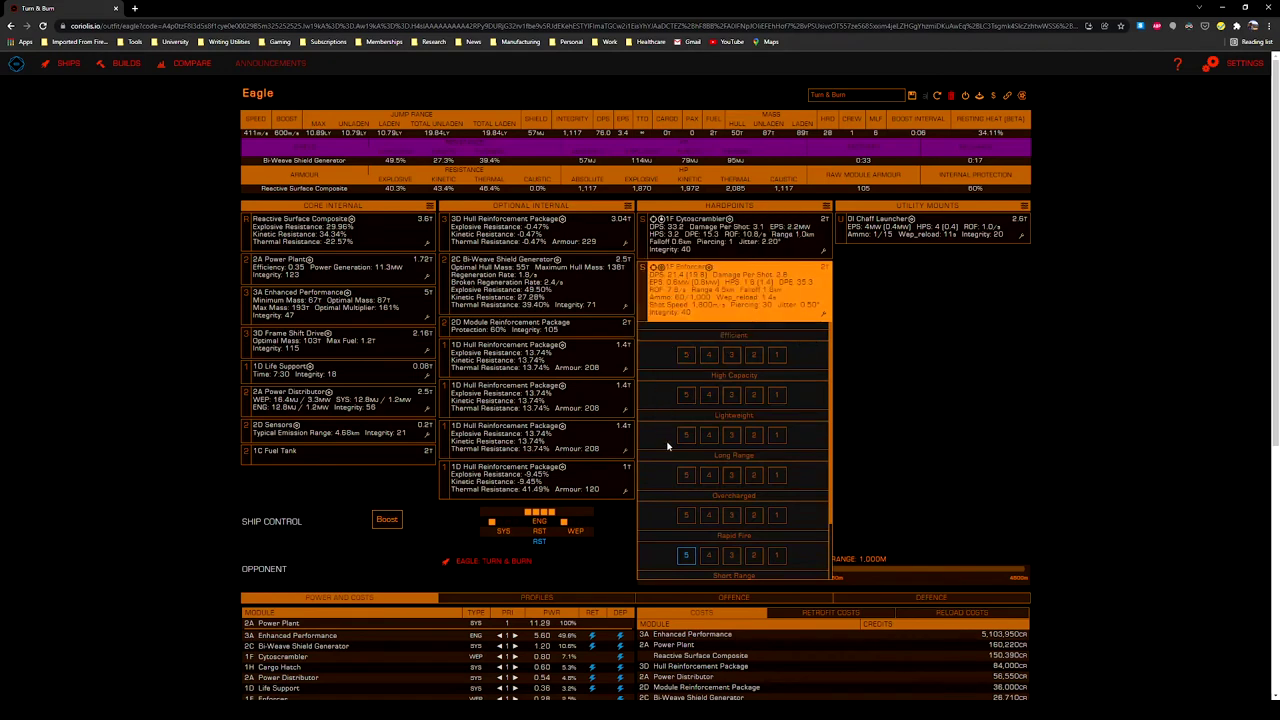
pyautogui.moveTo(687, 397)
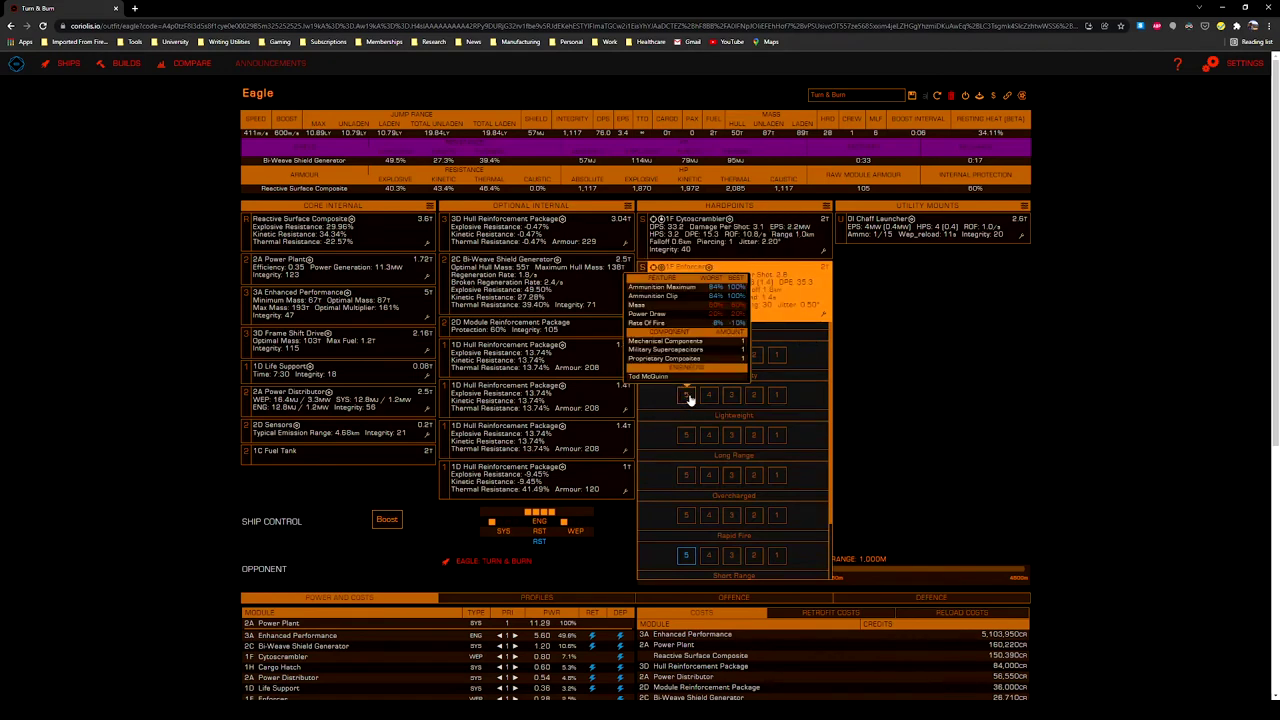
pyautogui.scroll(-2, 677, 490)
pyautogui.moveTo(680, 531)
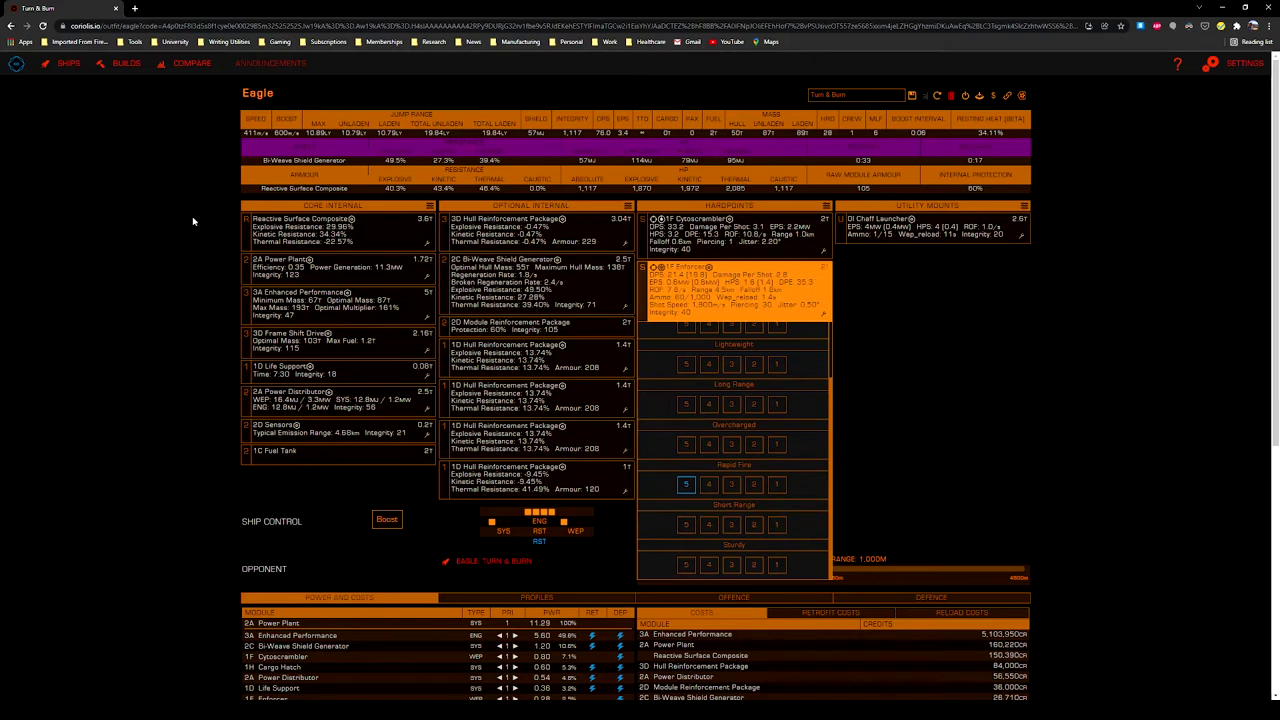
pyautogui.click(902, 361)
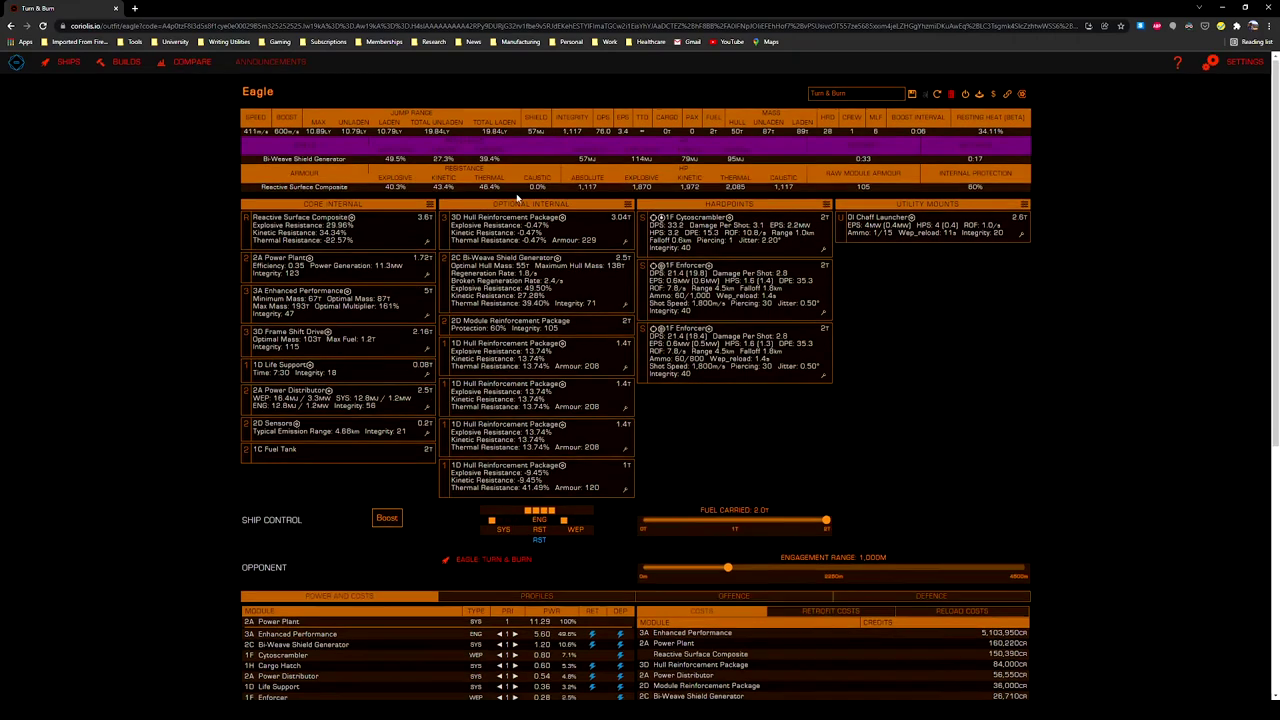
# Check the build's total cost and insurance, and return to the ship's summary statistics
pyautogui.scroll(-5, 350, 400)
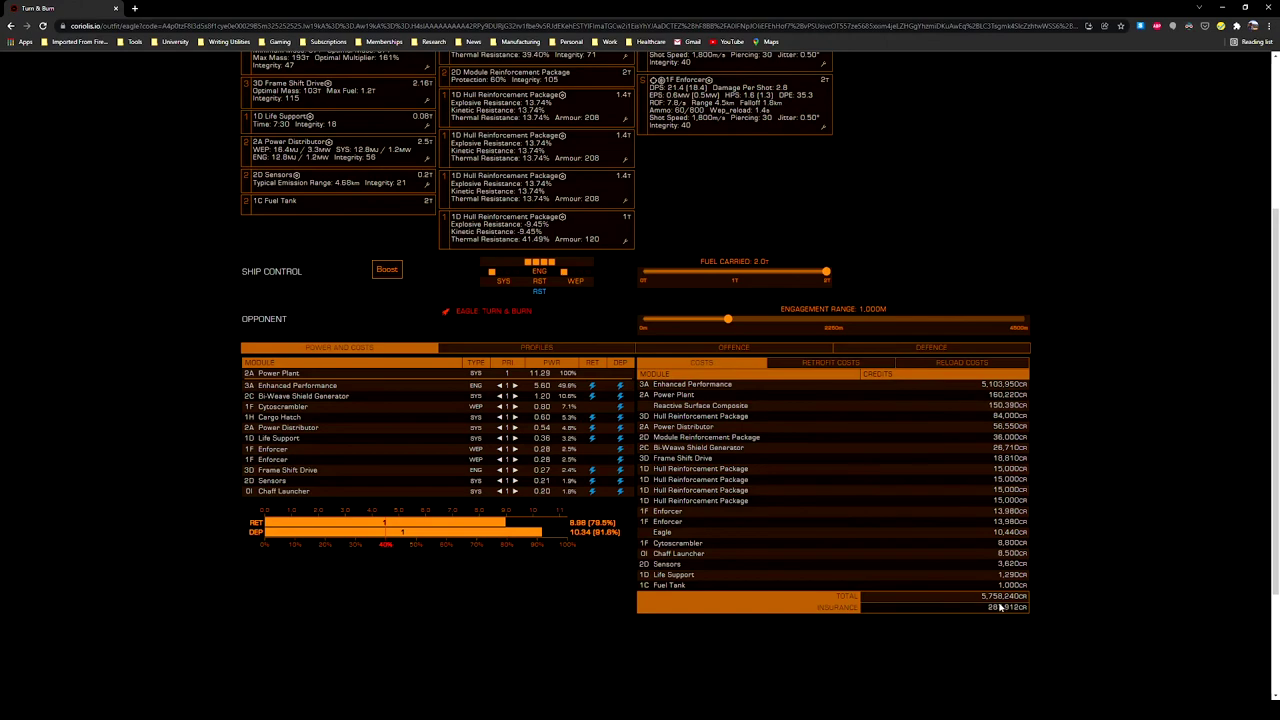
pyautogui.scroll(2, 900, 360)
pyautogui.scroll(1, 866, 337)
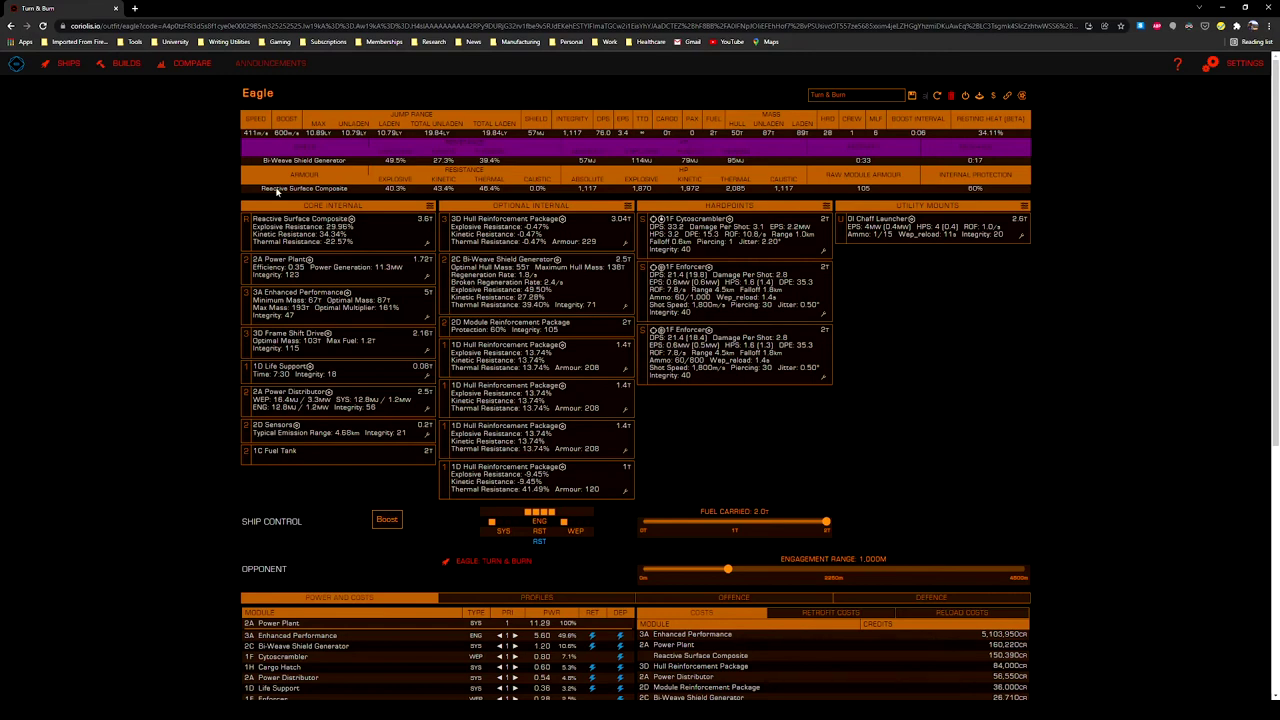
# Review the engineering modification and experimental effect on the 3D Frame Shift Drive, leaving them as they are
pyautogui.moveTo(304, 136)
pyautogui.click(426, 351)
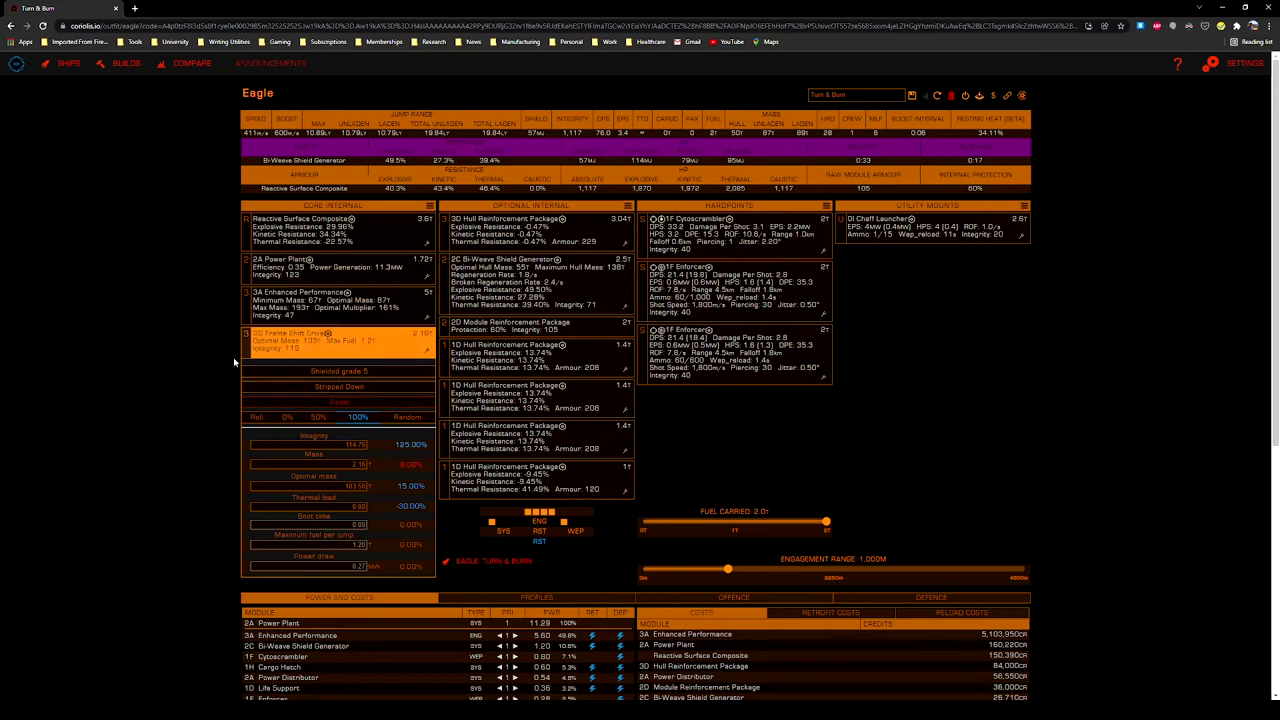
pyautogui.click(147, 343)
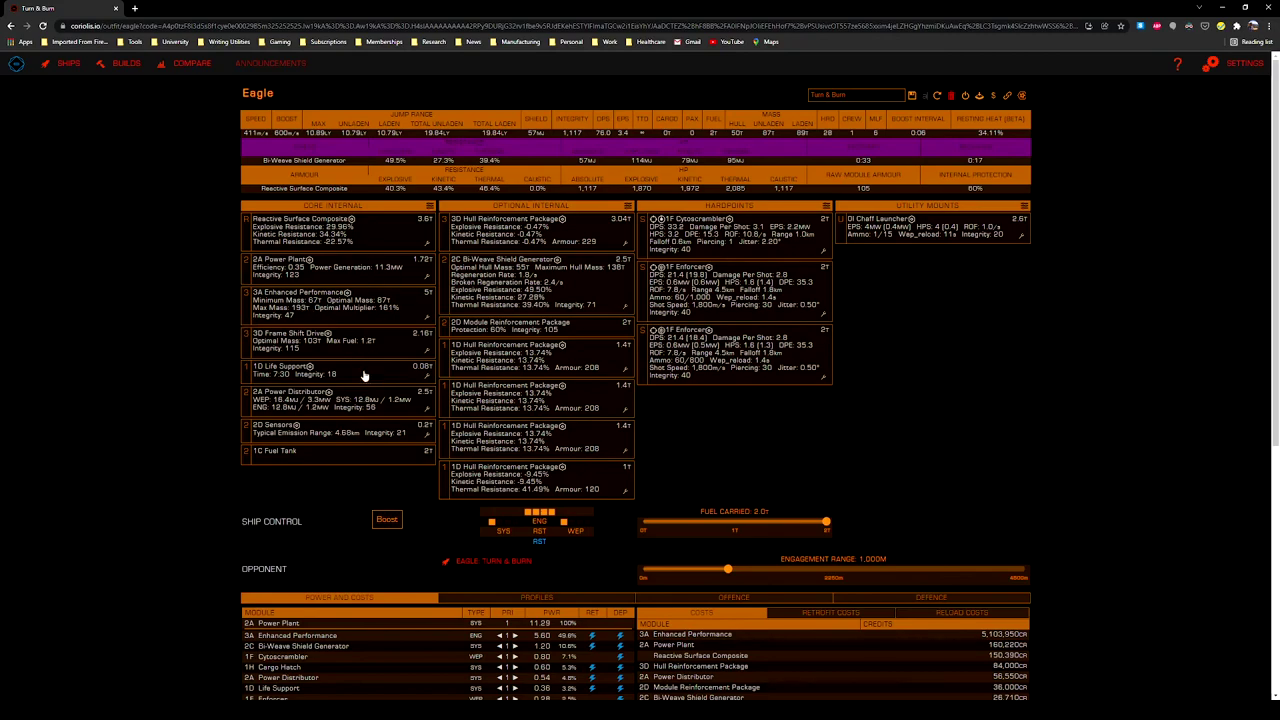
# Examine the build's power usage and module costs once more, and return to the ship's overview
pyautogui.scroll(-1, 179, 289)
pyautogui.scroll(-5, 167, 311)
pyautogui.scroll(6, 167, 311)
pyautogui.scroll(-2, 500, 300)
pyautogui.scroll(-2, 334, 374)
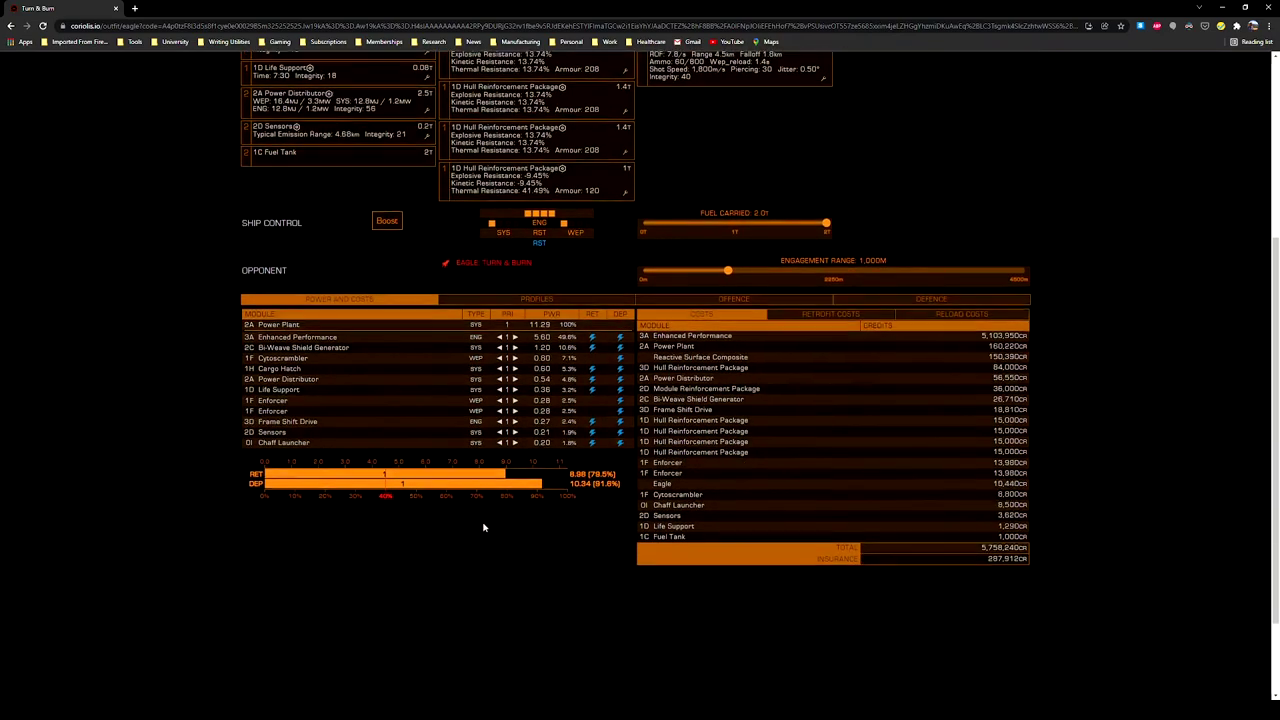
pyautogui.scroll(4, 480, 400)
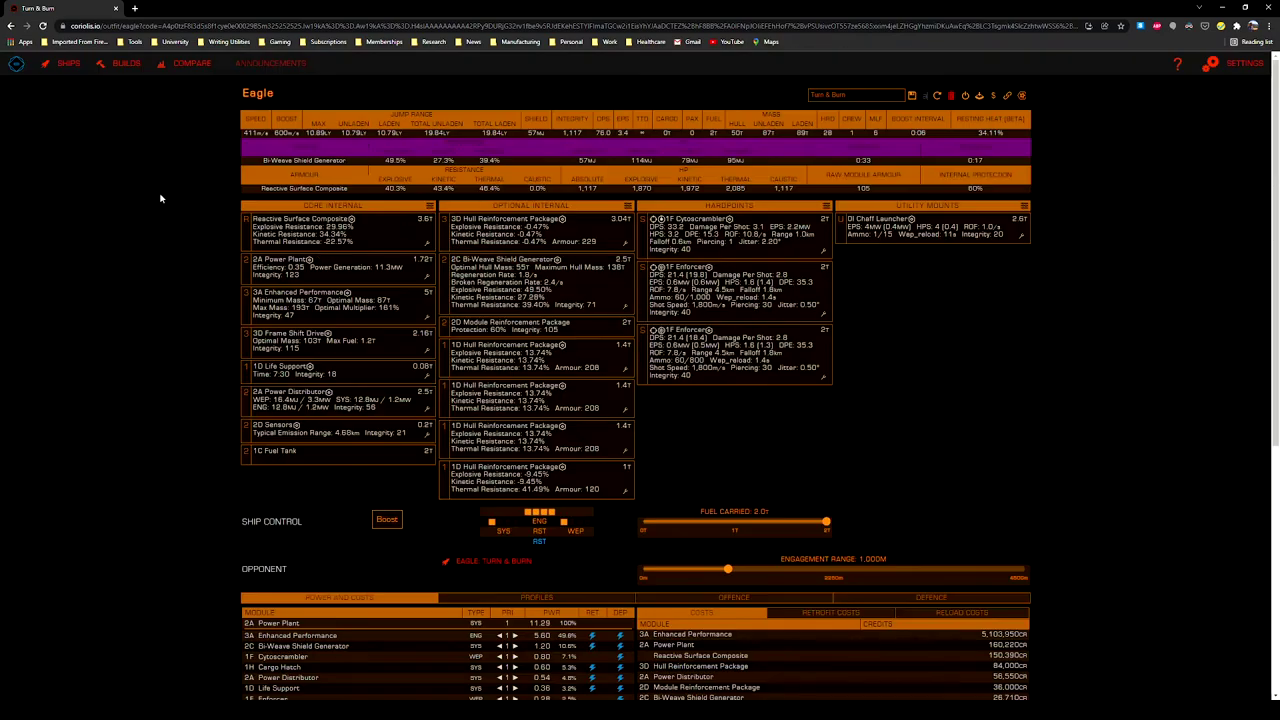
pyautogui.scroll(-5, 544, 404)
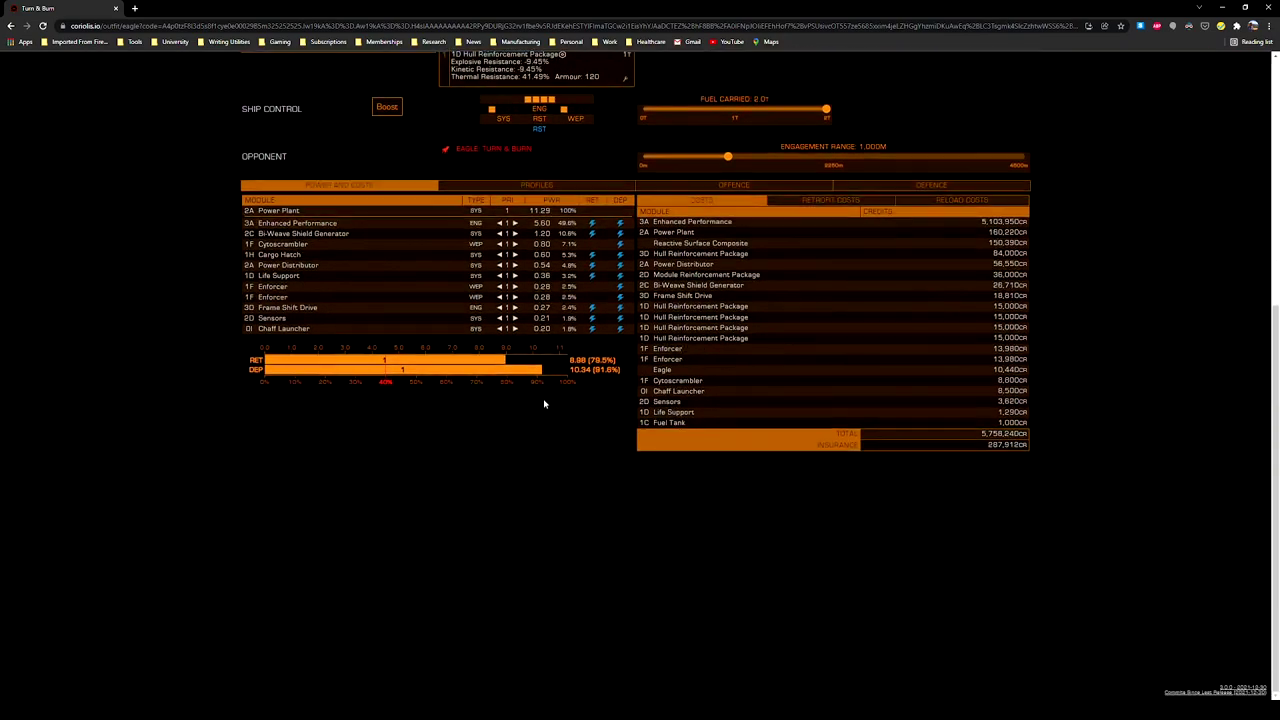
pyautogui.scroll(5, 549, 440)
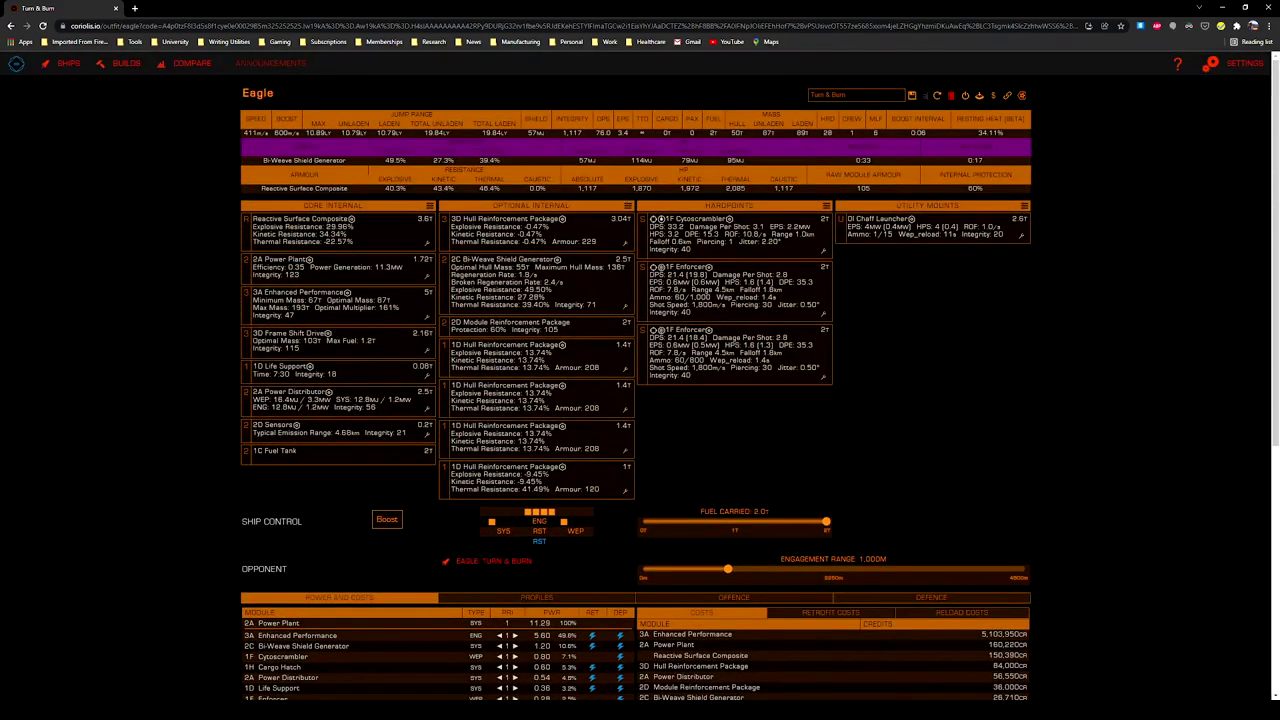